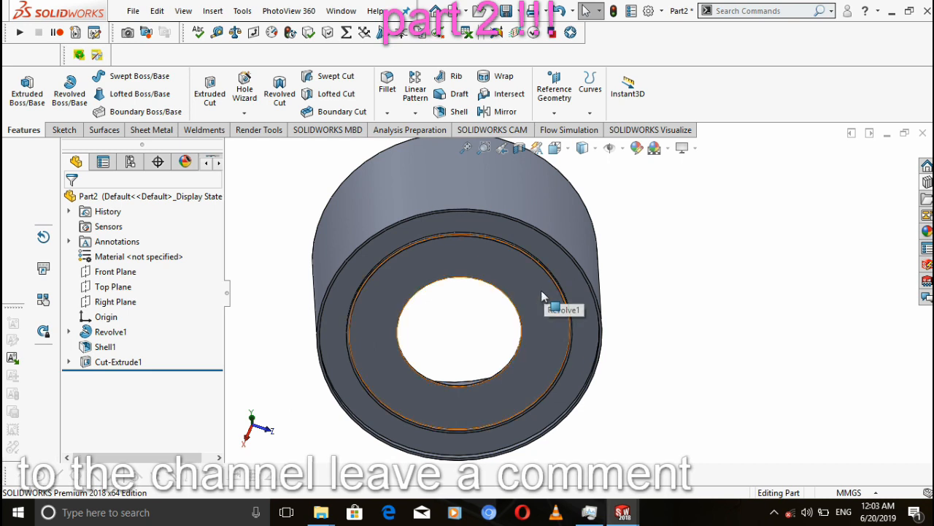
Sketch two concentric circles about the origin on the part's bottom face, the inner one matching the central hole and the outer one larger
left_click(540, 291)
left_click(692, 250)
left_click(398, 248)
scroll(606, 247, "down", 3)
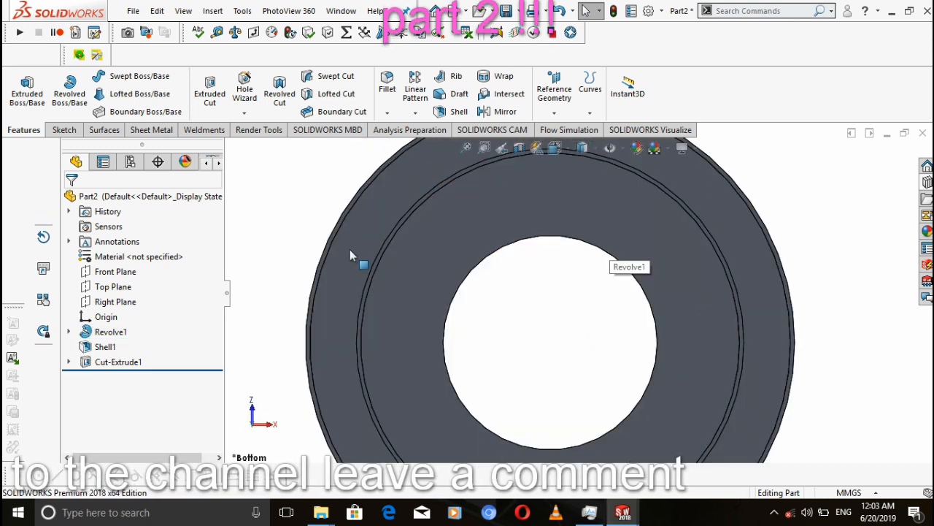
left_click(72, 134)
left_click(119, 77)
left_click(509, 240)
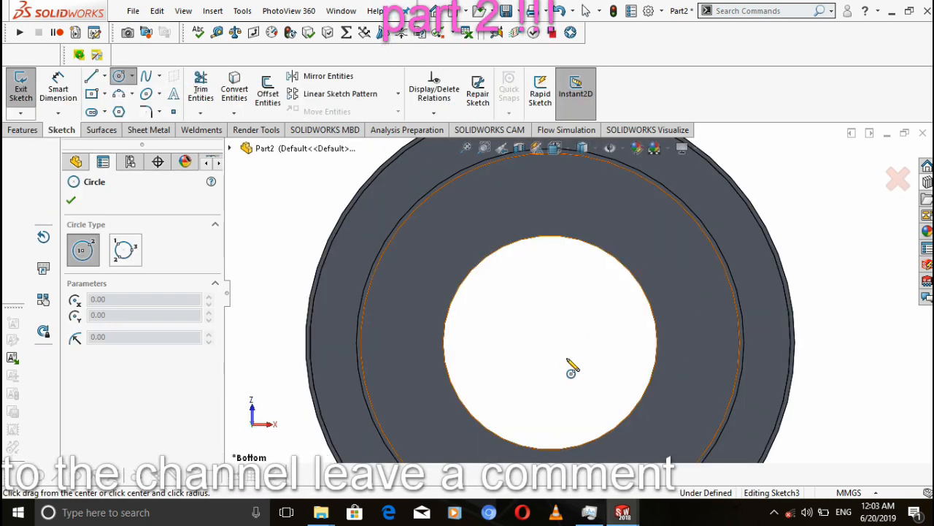
scroll(572, 337, "up", 2)
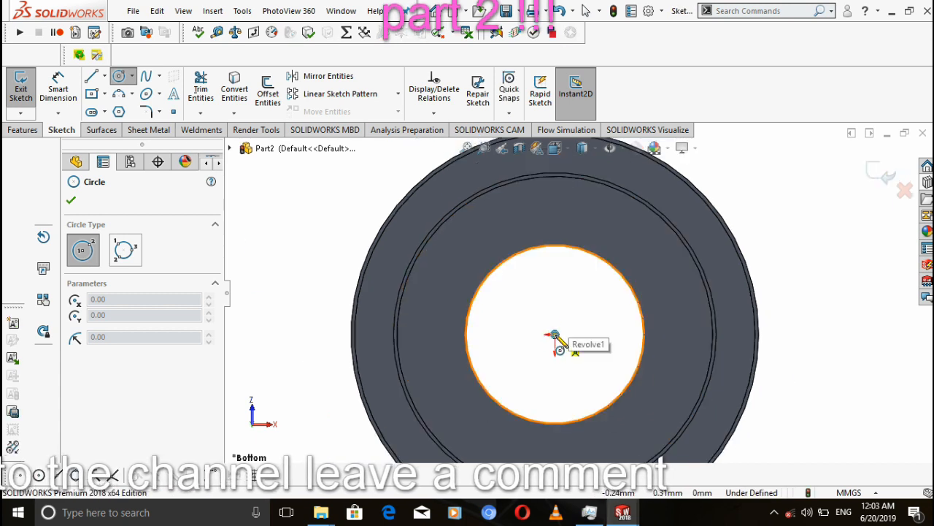
left_click(555, 335)
left_click(612, 369)
left_click(555, 335)
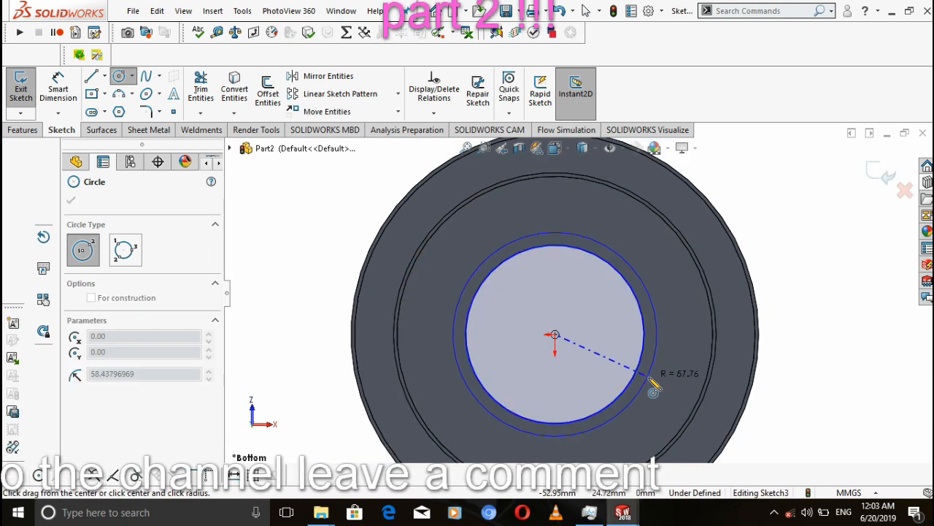
left_click(664, 384)
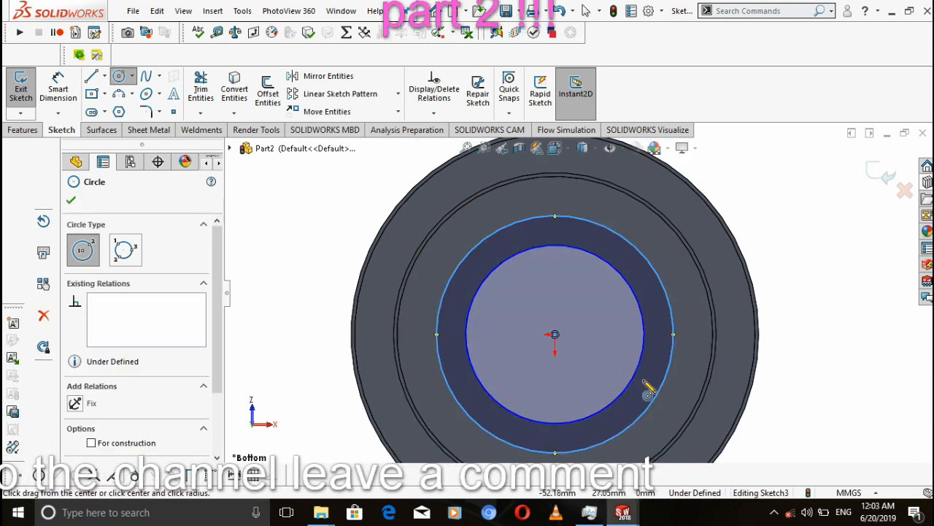
left_click(75, 200)
Extrude the ring between the two circles outward as a merged blind boss and set its depth to 3 mm
left_click(22, 130)
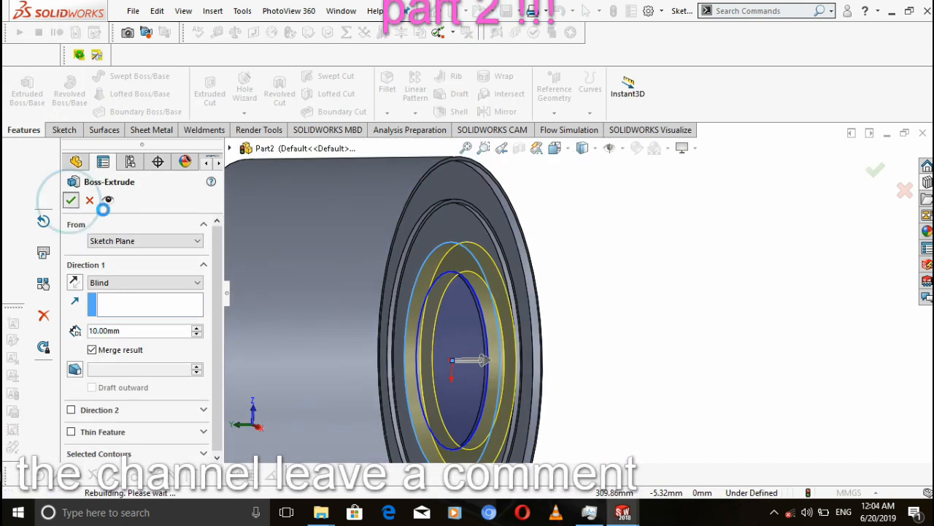
left_click(533, 305)
right_click(110, 377)
left_click(103, 203)
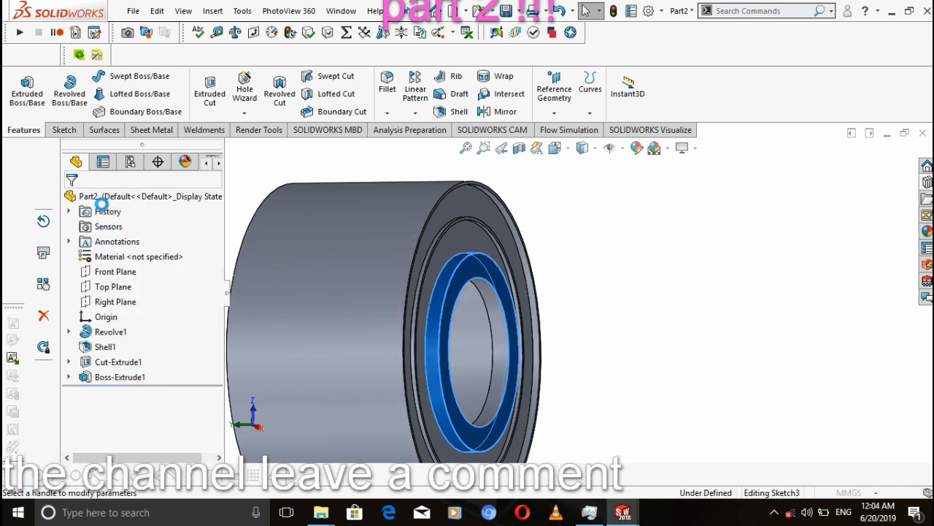
type("3")
key("Return")
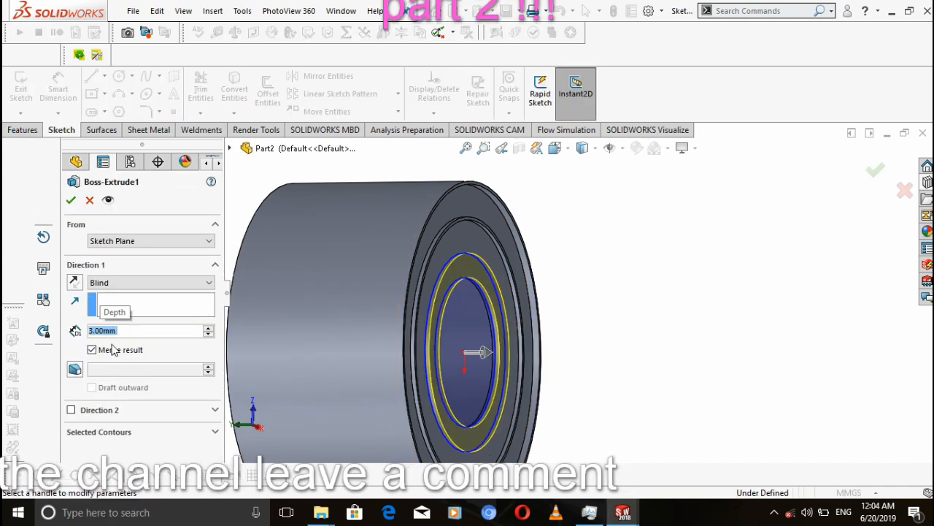
left_click(69, 200)
Sketch two concentric circles on the end face of the raised ring, one on the hole edge and one slightly larger within the ring
left_click(441, 278)
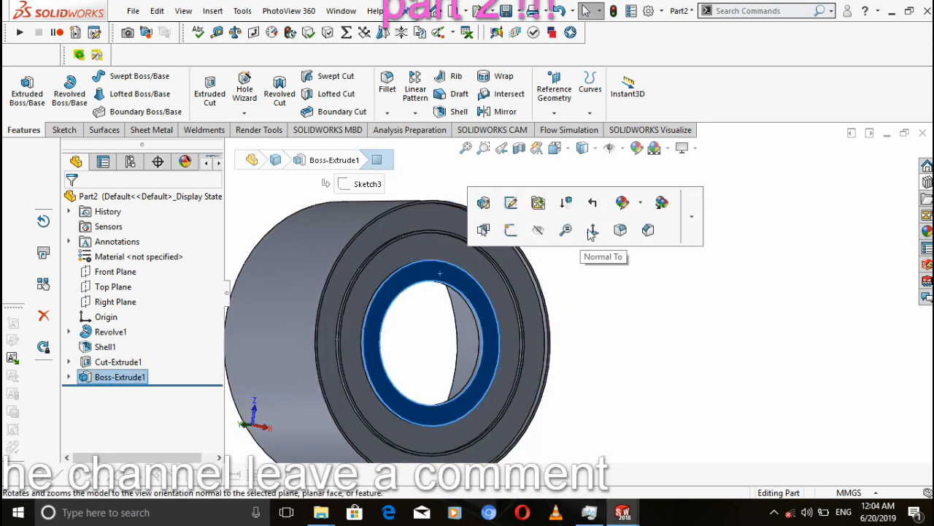
left_click(591, 234)
left_click(66, 131)
left_click(119, 77)
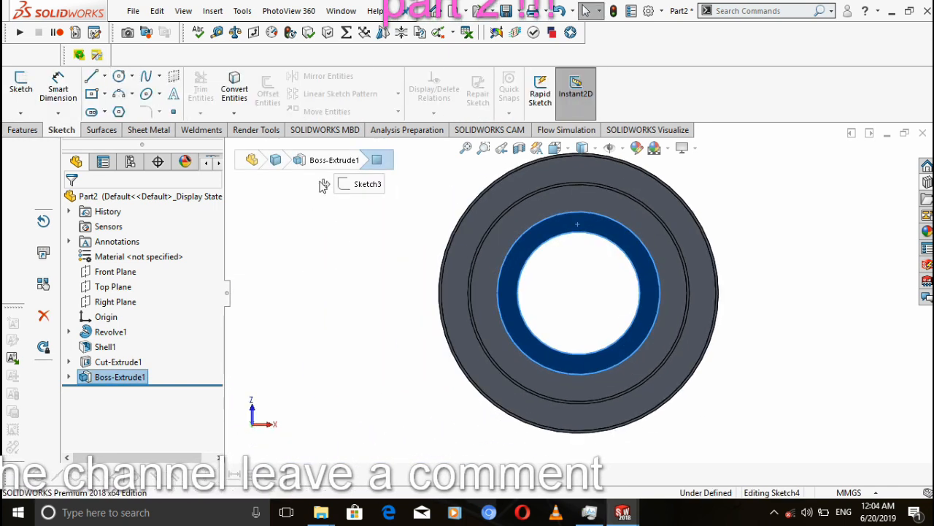
left_click(579, 293)
left_click(638, 321)
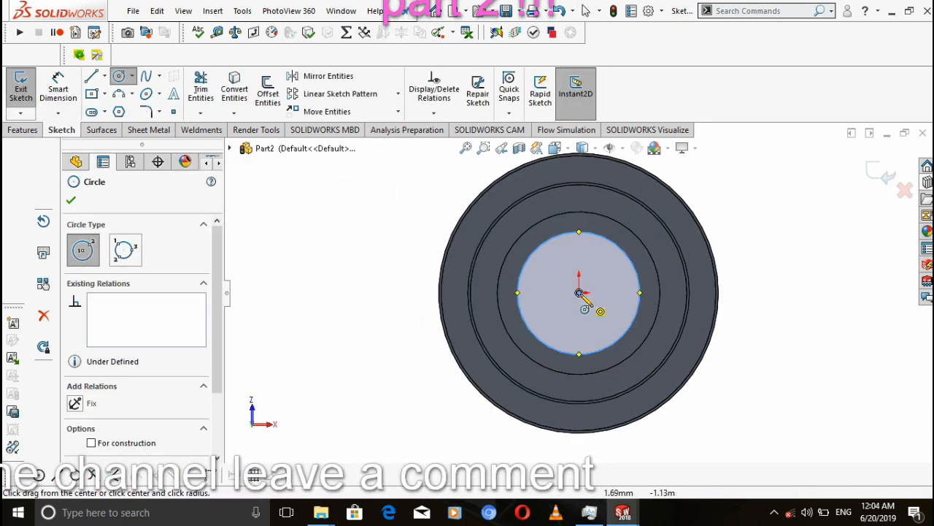
left_click(579, 293)
left_click(642, 327)
left_click(70, 200)
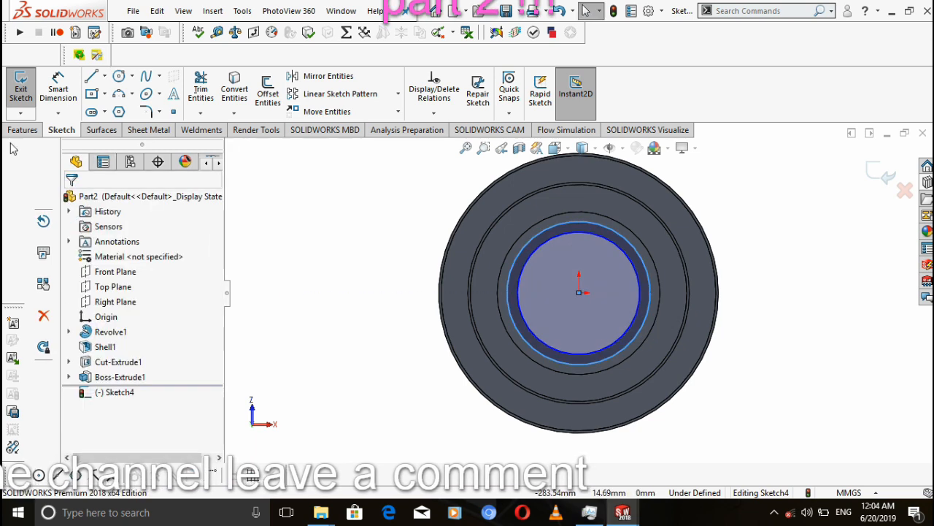
Extrude the narrow ring sketch outward 10 mm as a merged blind boss
left_click(23, 130)
left_click(31, 84)
middle_click_drag(253, 316, 675, 288)
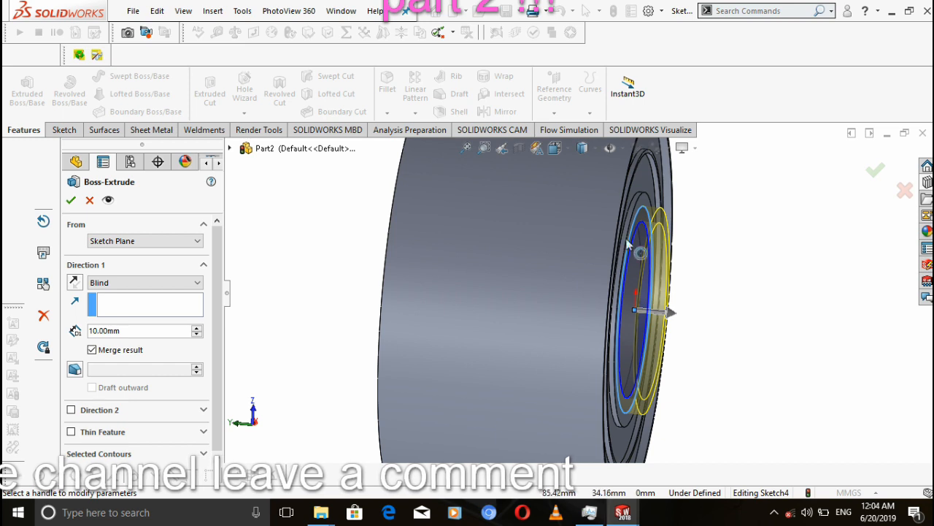
middle_click_drag(701, 313, 804, 149)
scroll(670, 256, "up", 3)
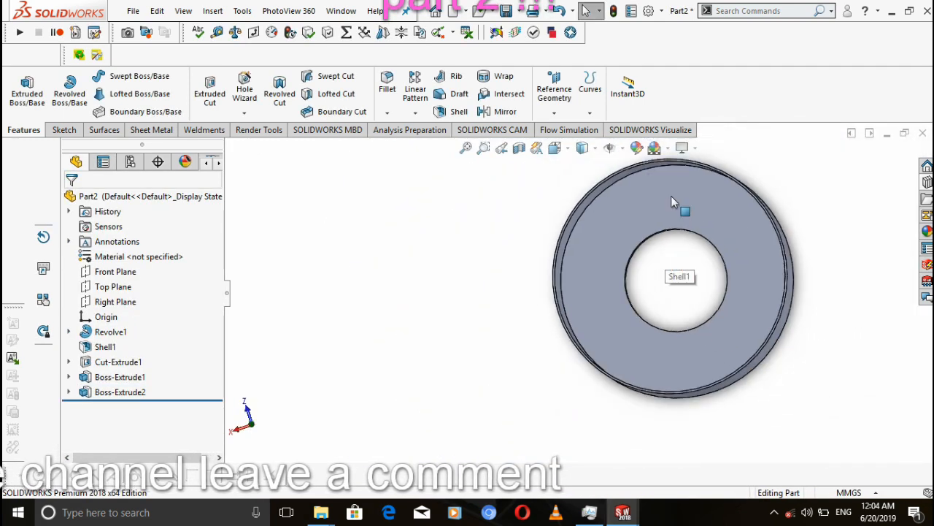
Apply the translucent plastic appearance from Clear Plastic to the container and save the part
scroll(679, 197, "down", 2)
middle_click_drag(671, 196, 649, 207)
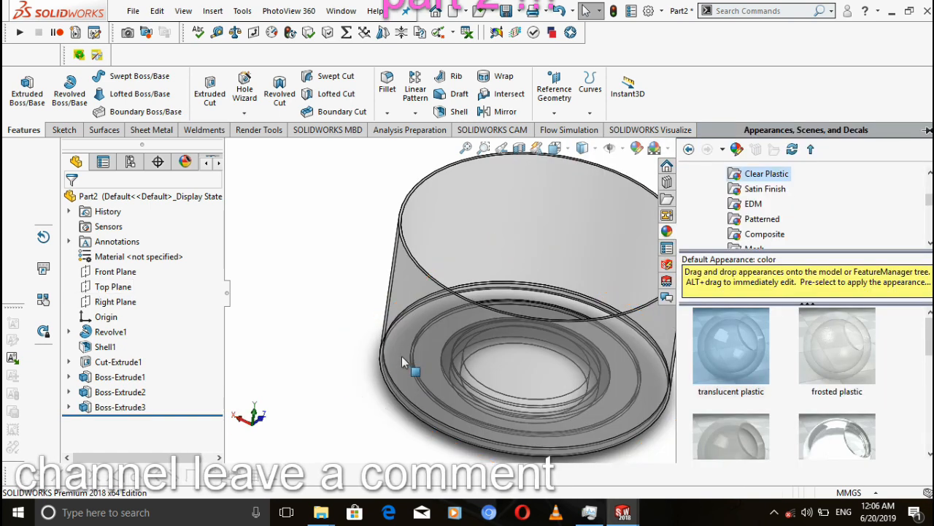
left_click_drag(744, 349, 562, 256)
left_click(578, 240)
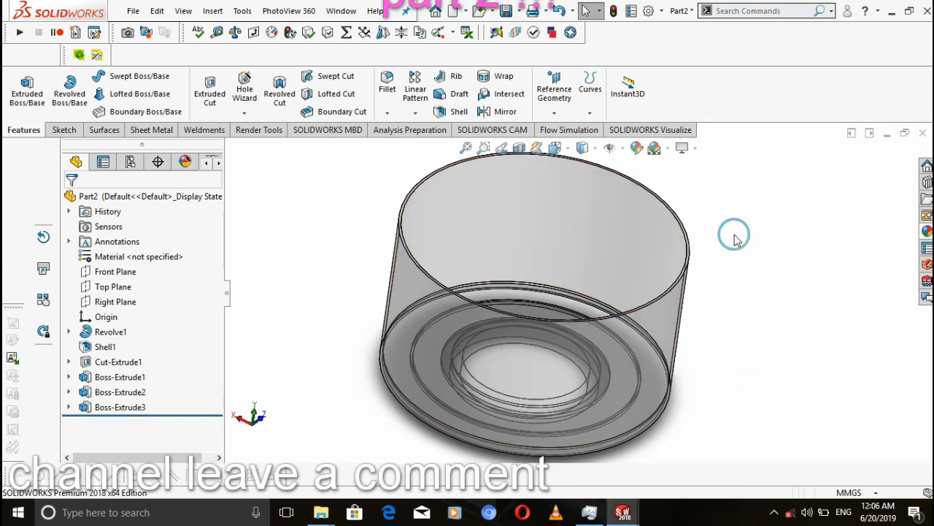
left_click(520, 12)
left_click(533, 24)
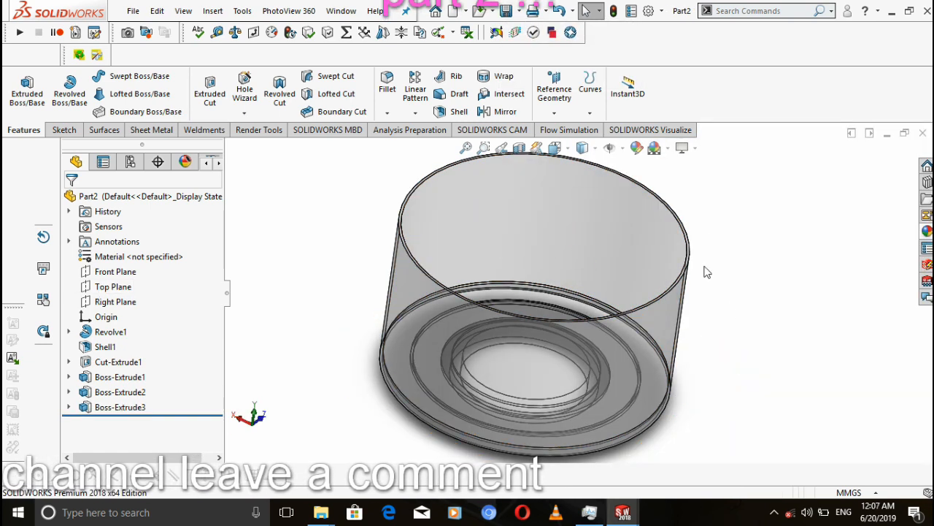
Insert Part1 and Part2 into a new assembly and place both components
middle_click_drag(705, 273, 740, 316)
left_click(436, 12)
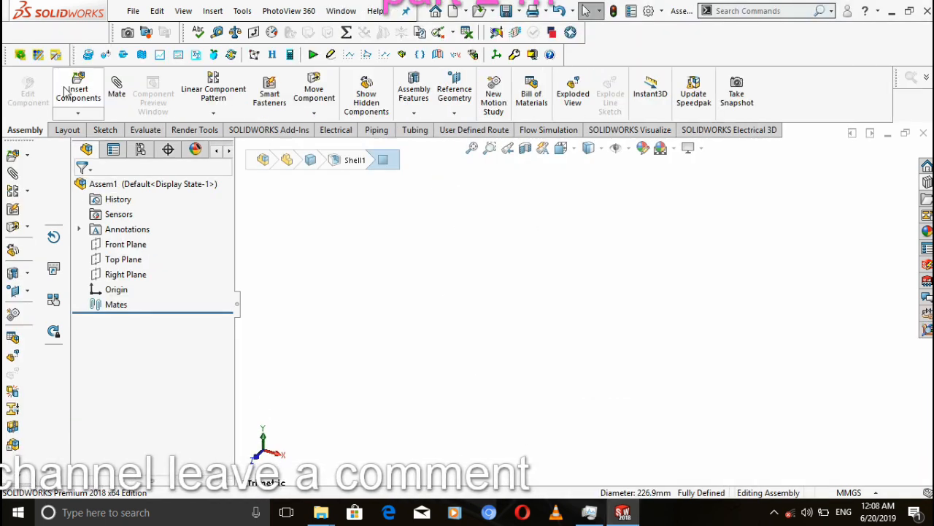
left_click(66, 91)
left_click(94, 353)
left_click(99, 340, "ctrl")
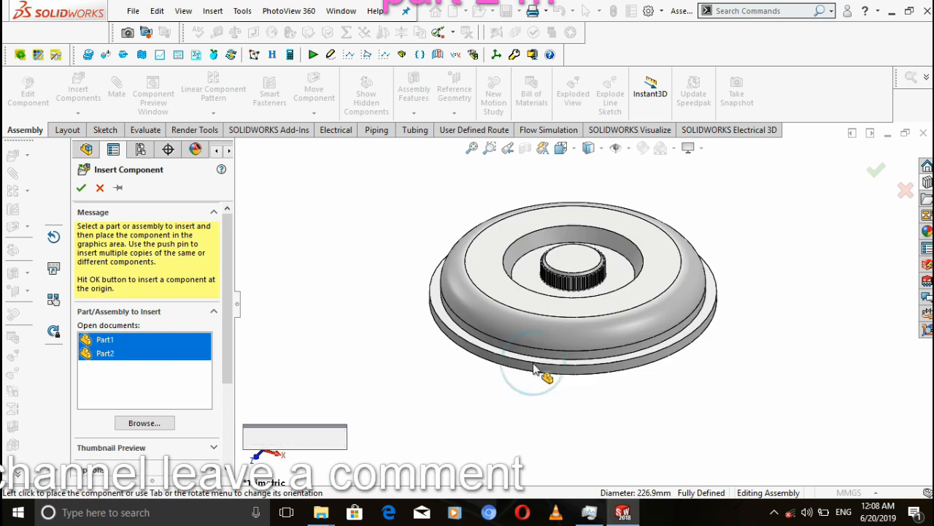
left_click(533, 368)
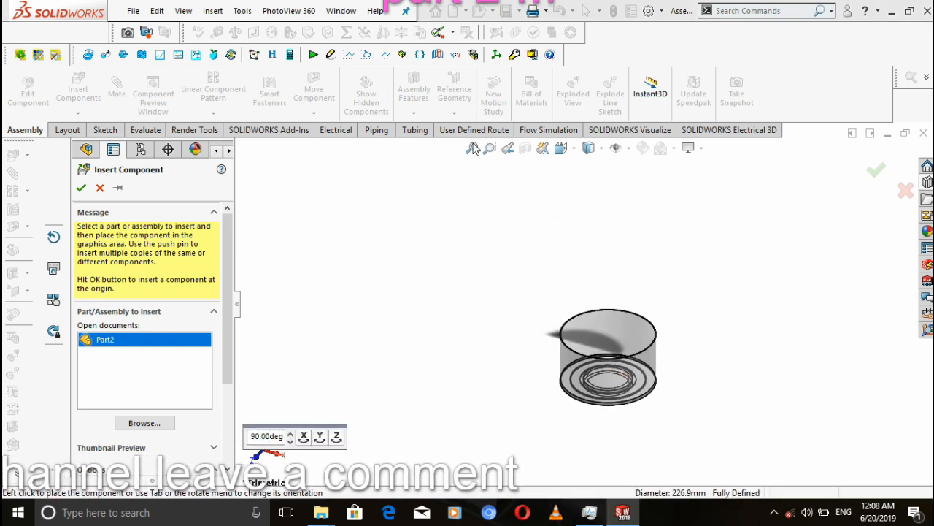
left_click(473, 149)
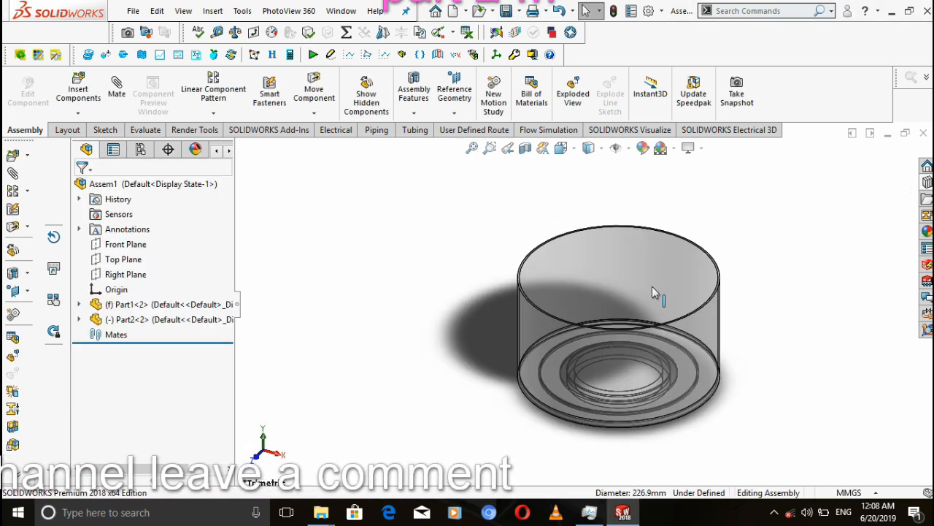
scroll(652, 287, "up", 6)
middle_click_drag(733, 314, 792, 360)
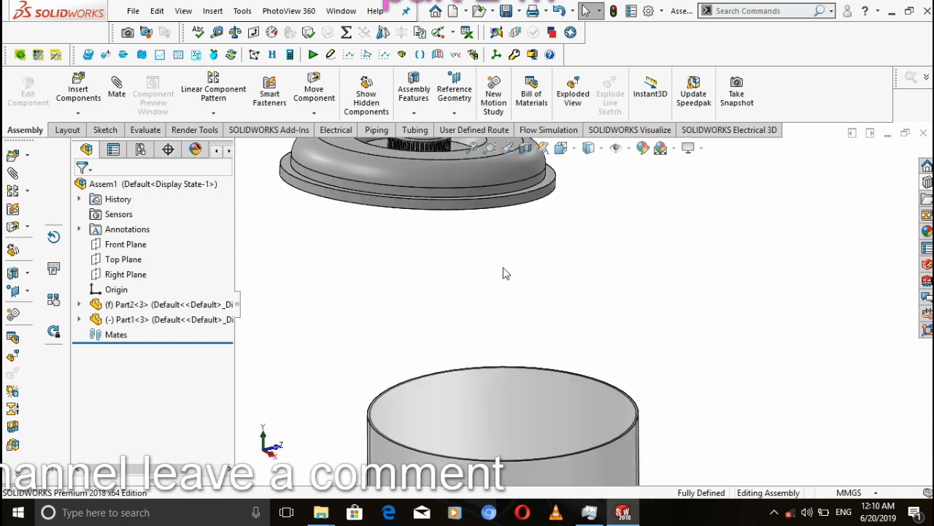
Add a concentric mate between the lid's outer rim face and the container's outer cylindrical face
middle_click_drag(504, 273, 605, 195)
left_click(594, 188)
left_click(117, 89)
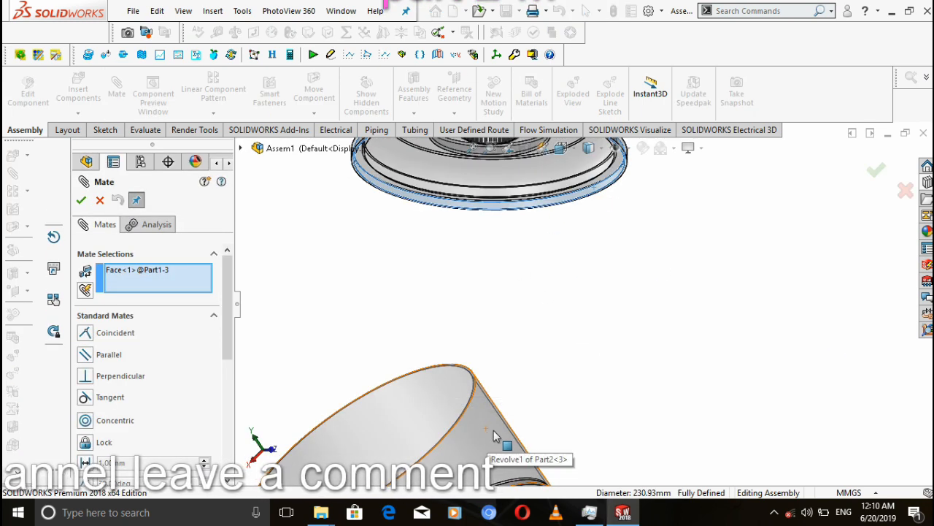
left_click(484, 436)
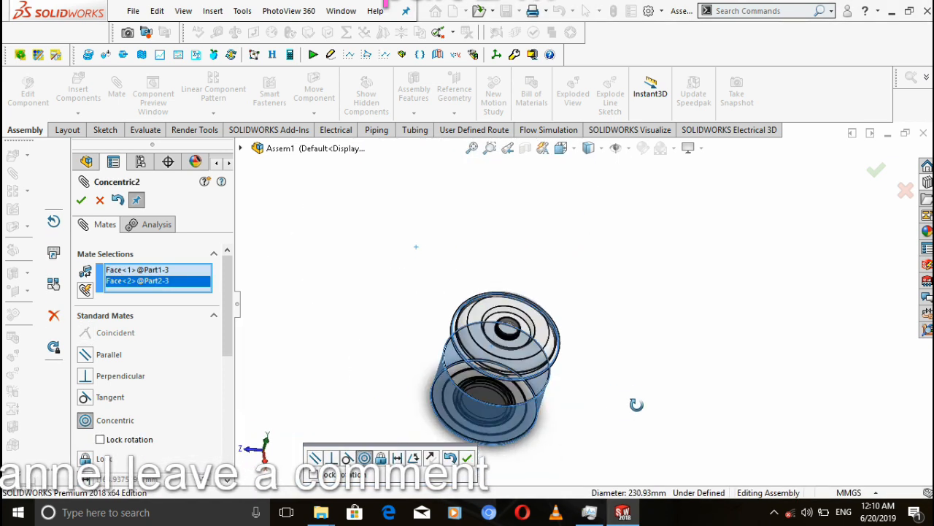
key("Return")
Add a coincident mate between the container's top rim face and the underside of the lid, and finish mating
scroll(458, 327, "down", 10)
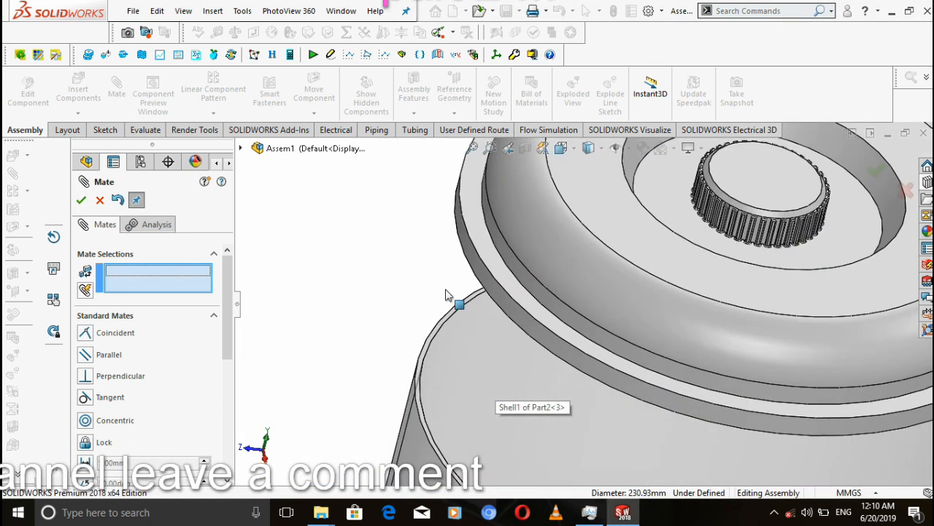
left_click(459, 327)
scroll(501, 329, "up", 10)
middle_click_drag(452, 270, 569, 202)
scroll(501, 255, "down", 8)
left_click(540, 296)
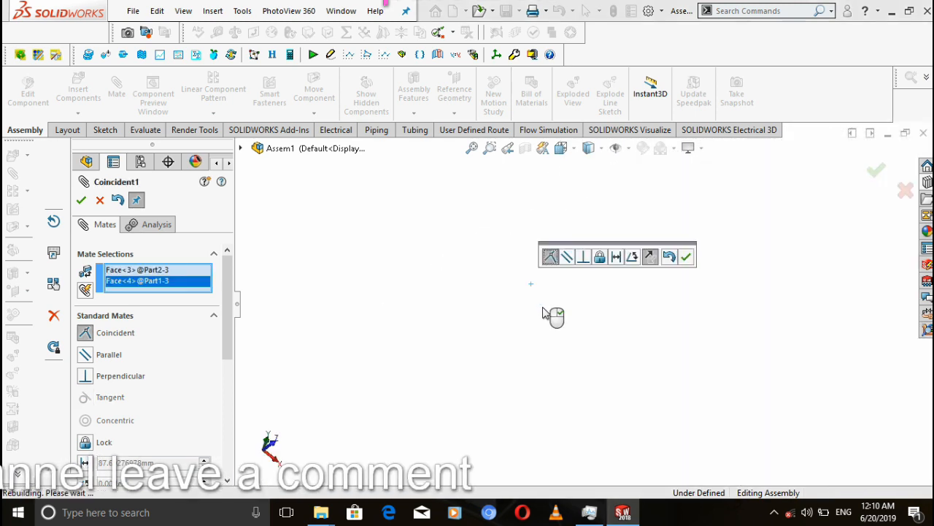
scroll(646, 374, "up", 5)
scroll(646, 374, "up", 5)
left_click(689, 257)
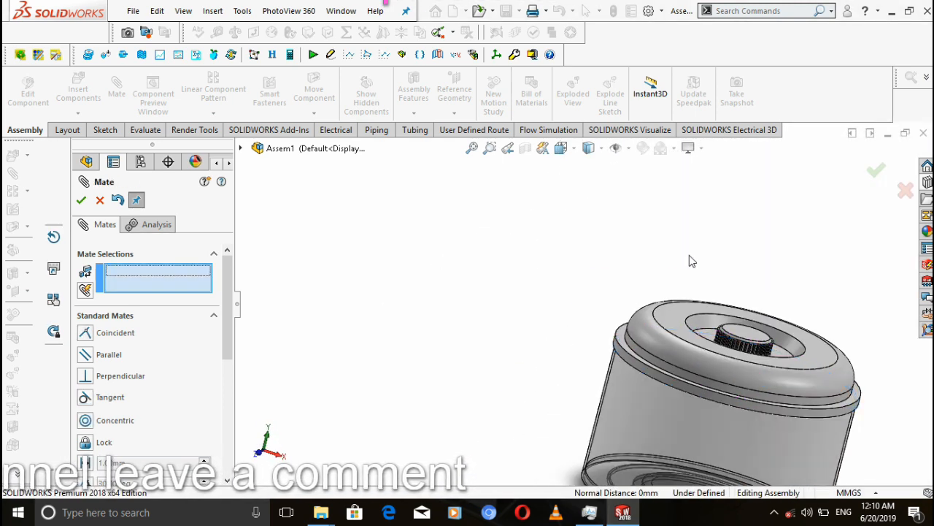
key("Escape")
scroll(697, 372, "up", 2)
middle_click_drag(697, 372, 605, 364)
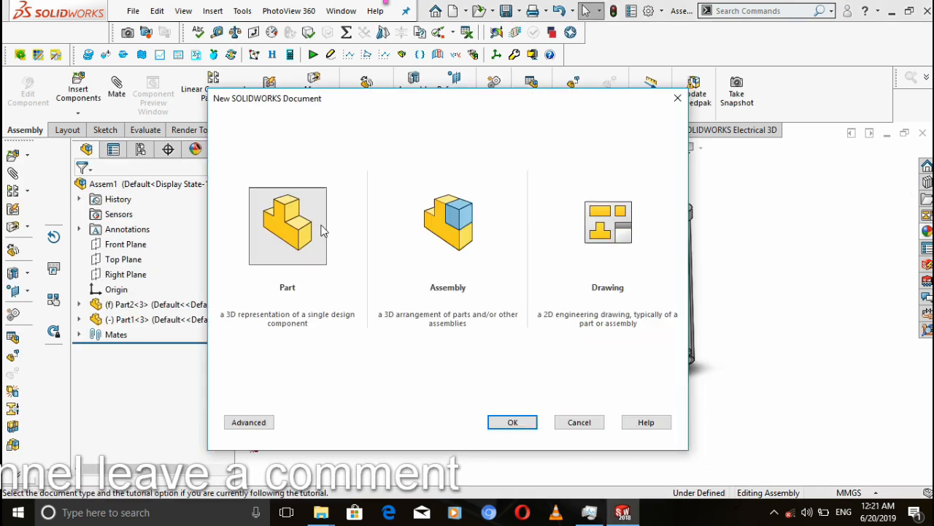
Create a new part and sketch an infinite vertical construction line through the origin on the Front Plane
double_click(320, 223)
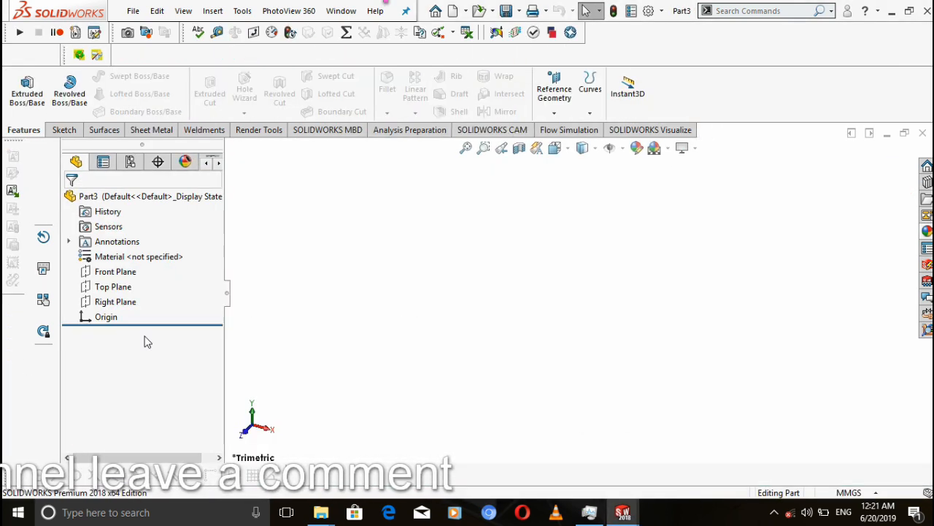
left_click(115, 270)
left_click(205, 250)
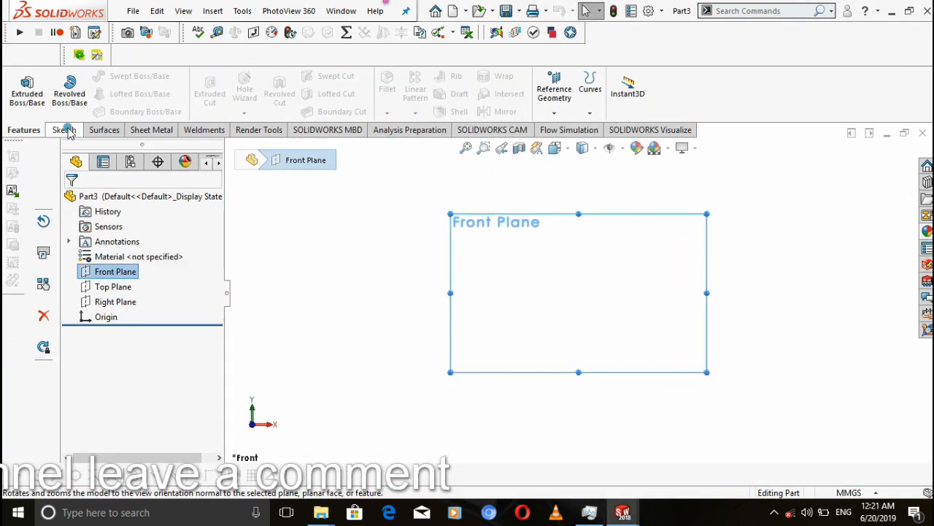
left_click(64, 129)
left_click(104, 76)
left_click(109, 109)
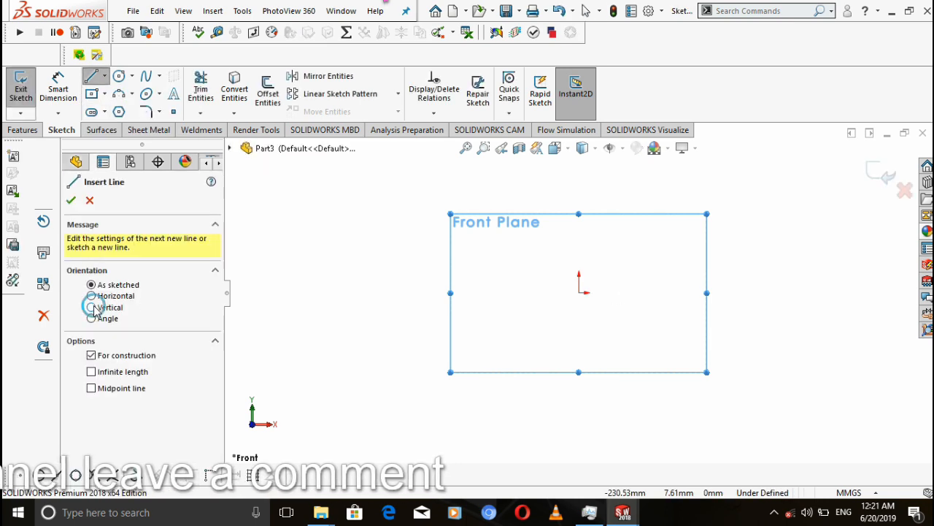
left_click(91, 307)
left_click(91, 380)
left_click(579, 292)
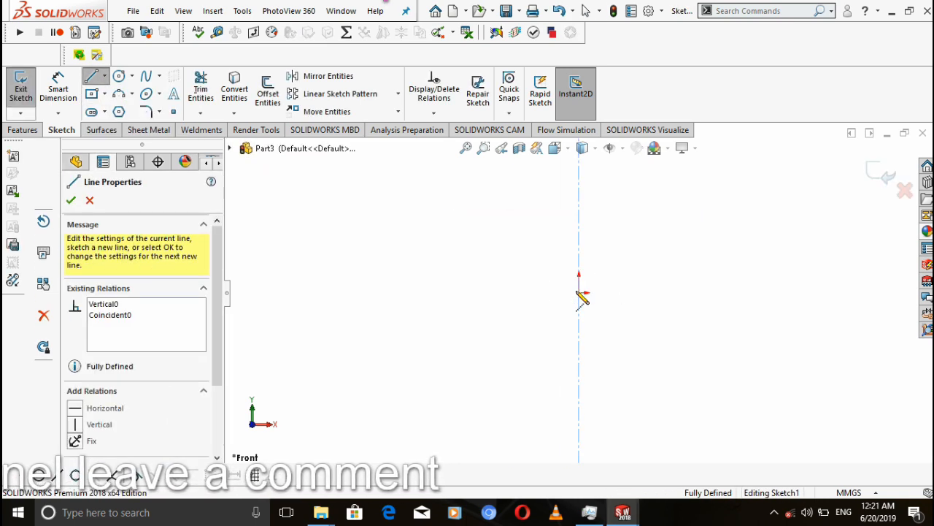
left_click(70, 200)
Sketch a stepped line profile with an upper vertical about 48 mm long, a short outward step, a short drop and a base to the centreline
left_click(104, 76)
left_click(101, 93)
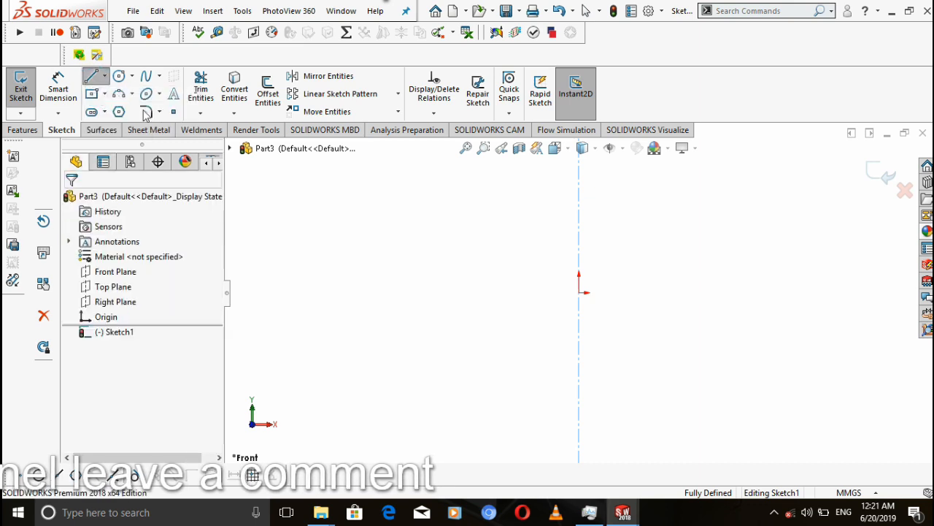
left_click(689, 211)
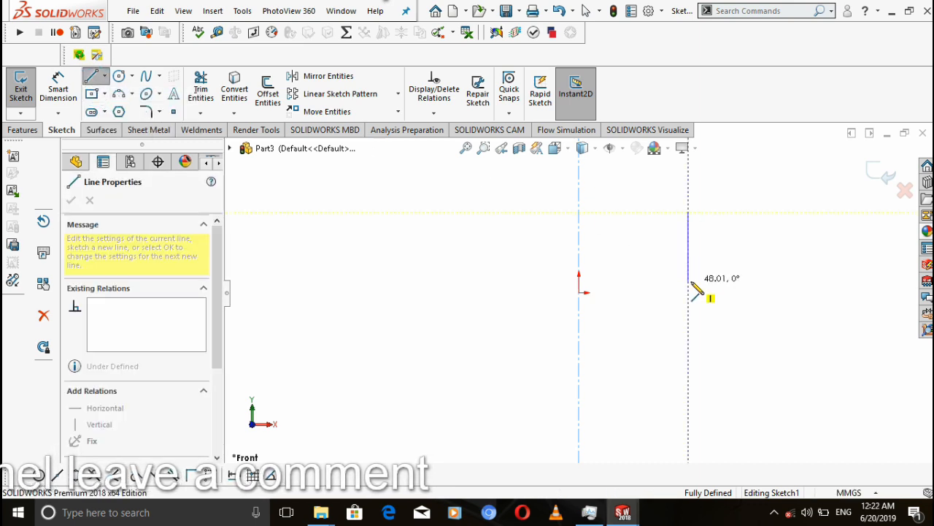
left_click(688, 281)
left_click(713, 281)
left_click(713, 325)
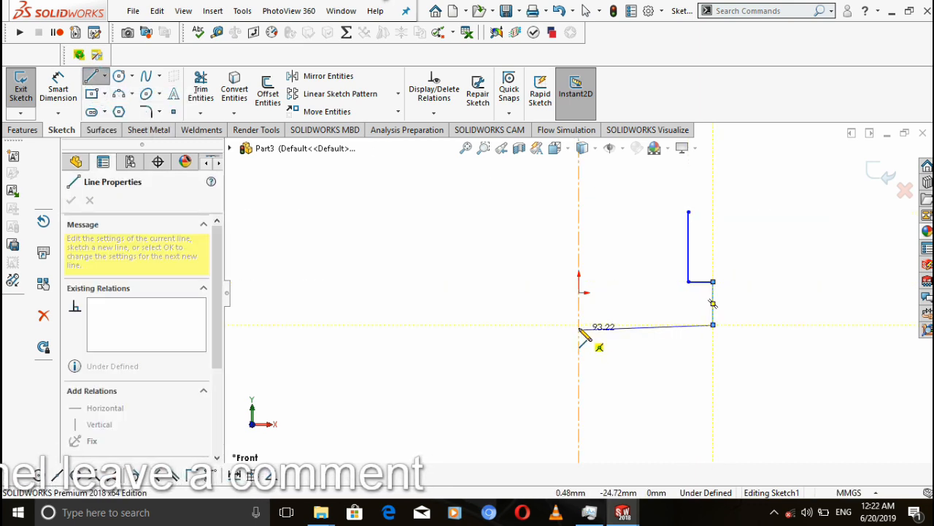
double_click(579, 324)
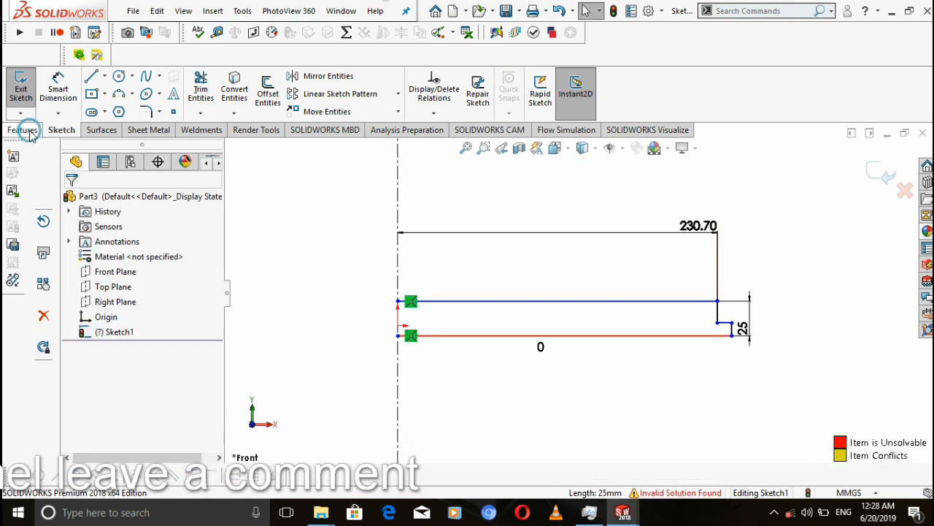
Revolve the stepped profile 360° about the vertical centreline into a solid disc
left_click(21, 130)
left_click(85, 199)
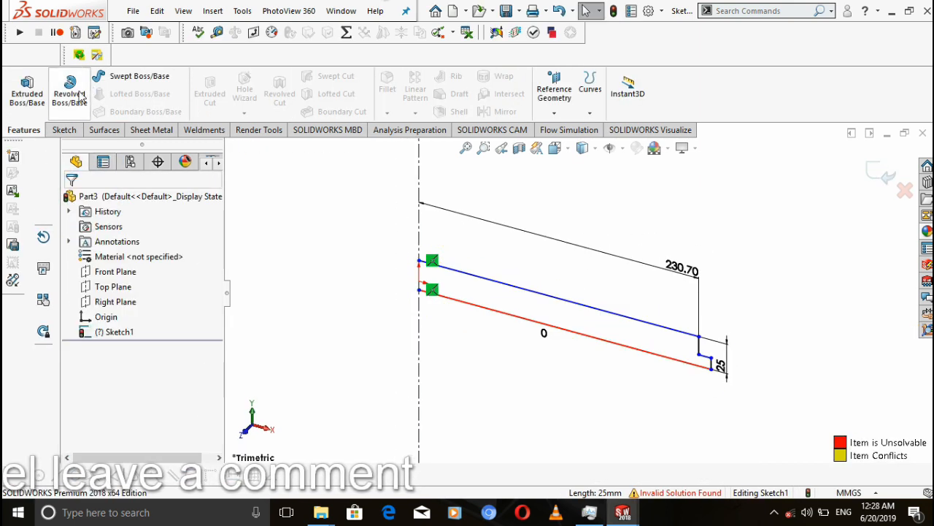
left_click(70, 92)
left_click(503, 262)
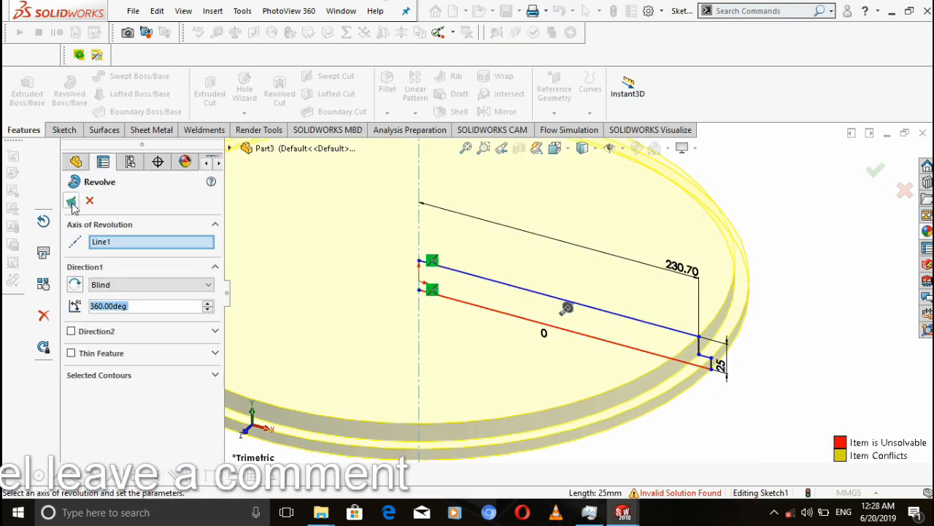
left_click(71, 202)
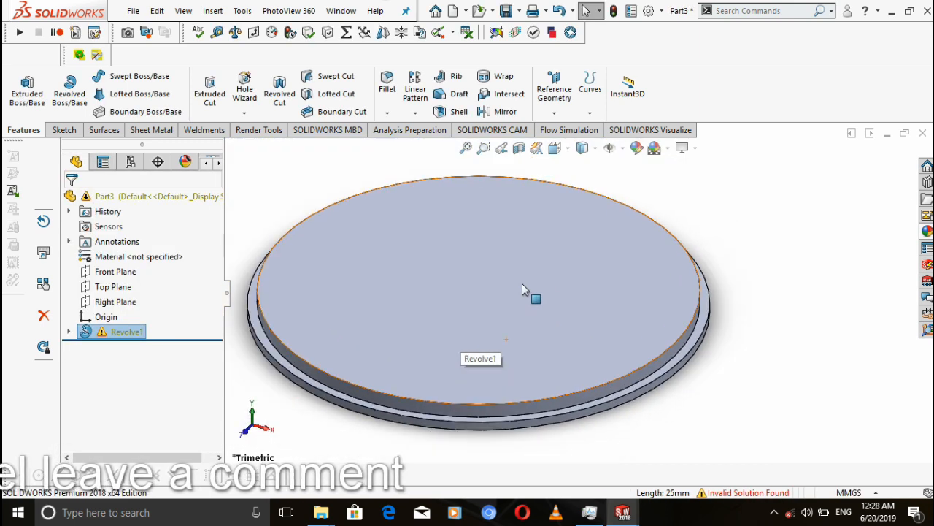
Start a sketch on the disc's top face and draw a circle about 360 mm in diameter centred on the origin
left_click(521, 306)
left_click(608, 263)
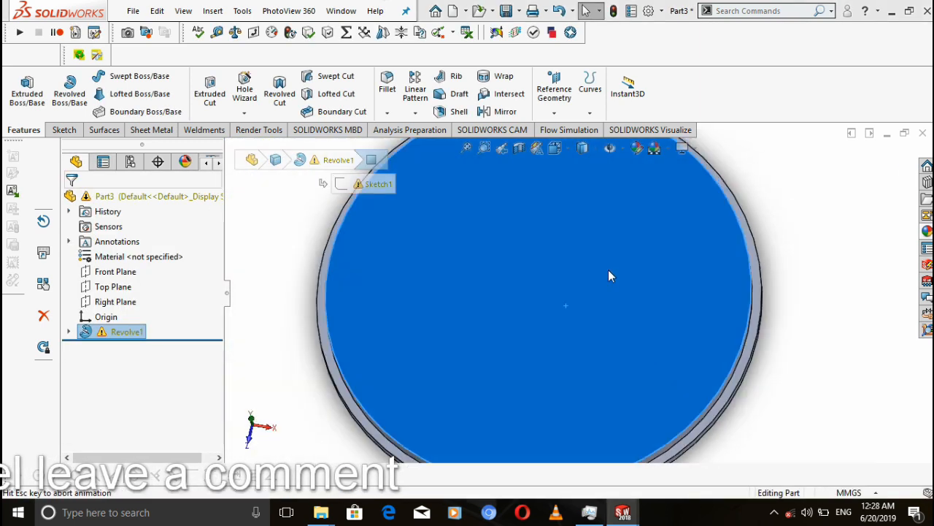
left_click(70, 130)
left_click(21, 88)
left_click(118, 76)
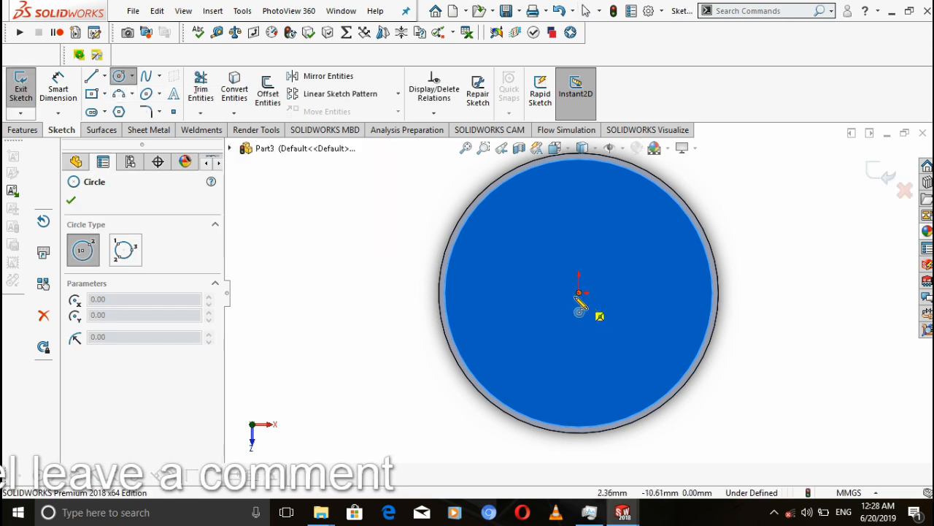
left_click(579, 292)
left_click(658, 358)
Dimension the circle's diameter and set it to 230.90 mm
left_click(58, 87)
left_click(481, 256)
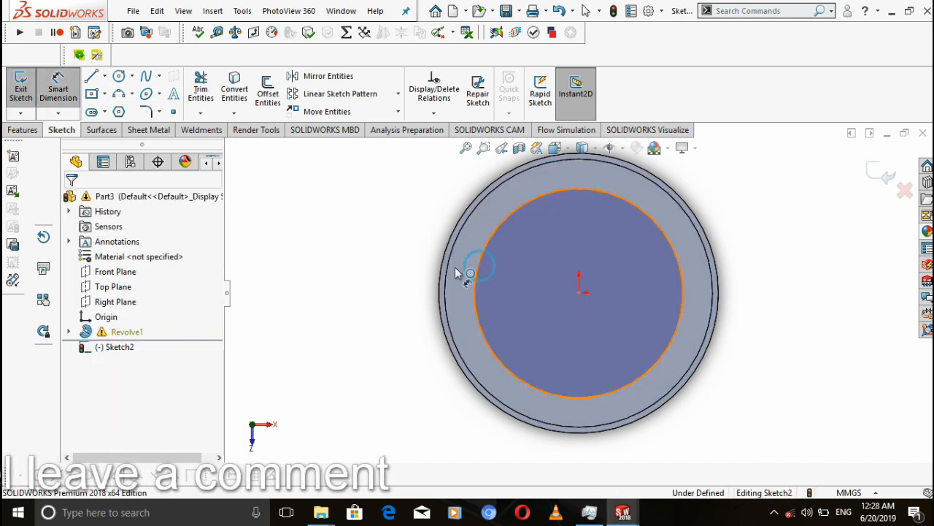
left_click(348, 275)
type("23.")
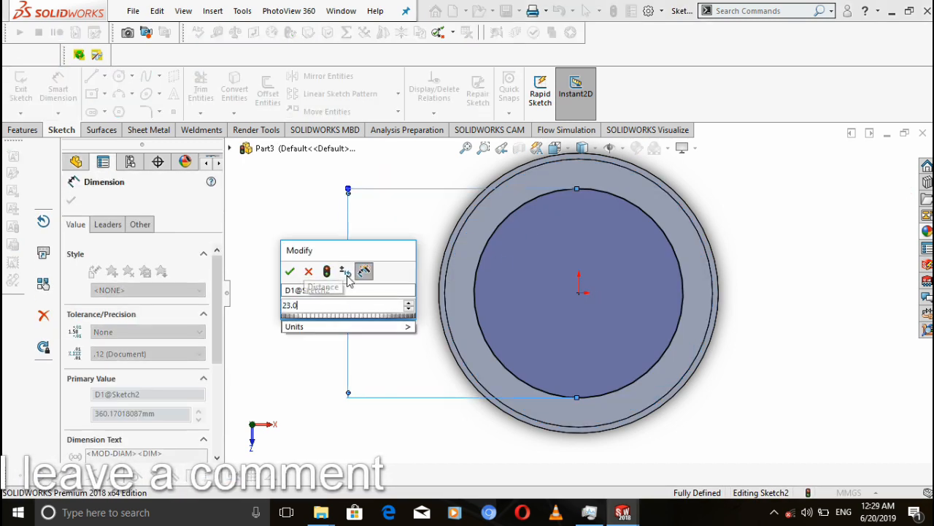
key("Return")
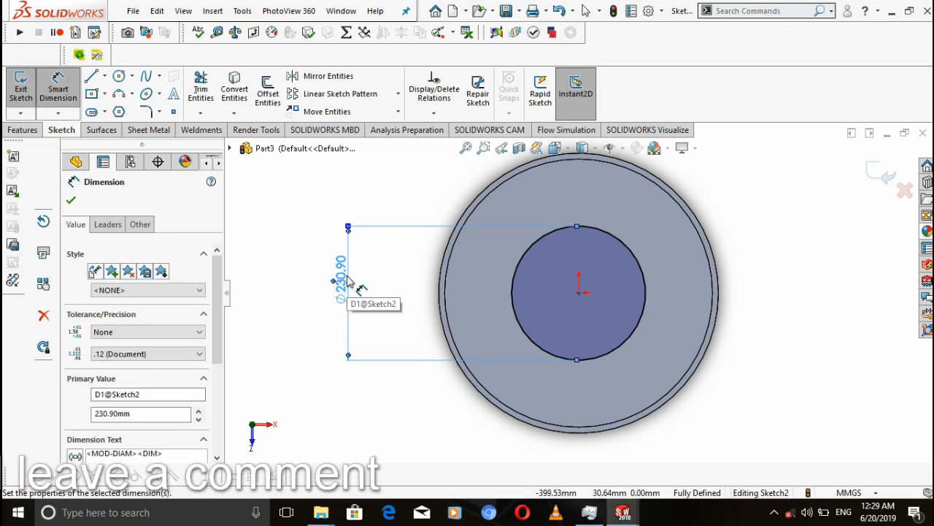
Set the circle's diameter to 2309 mm
double_click(346, 280)
left_click(335, 308)
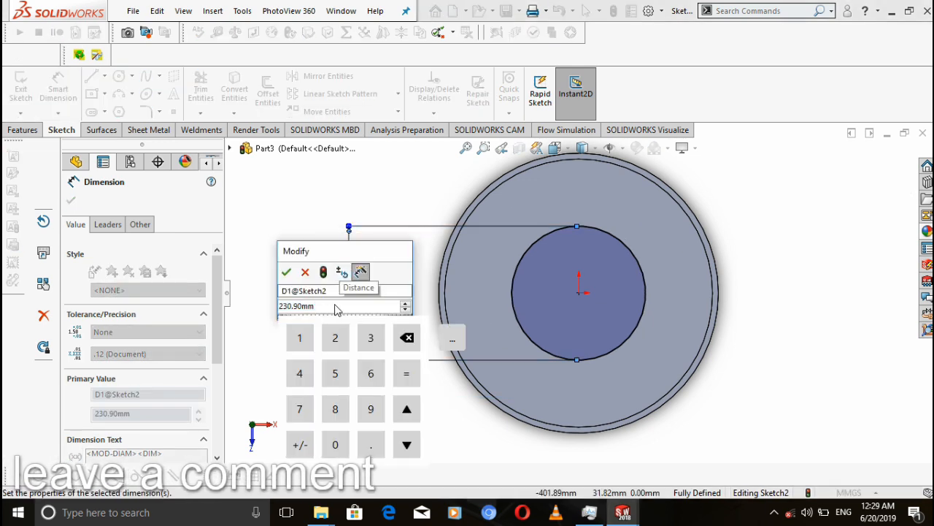
key("Return")
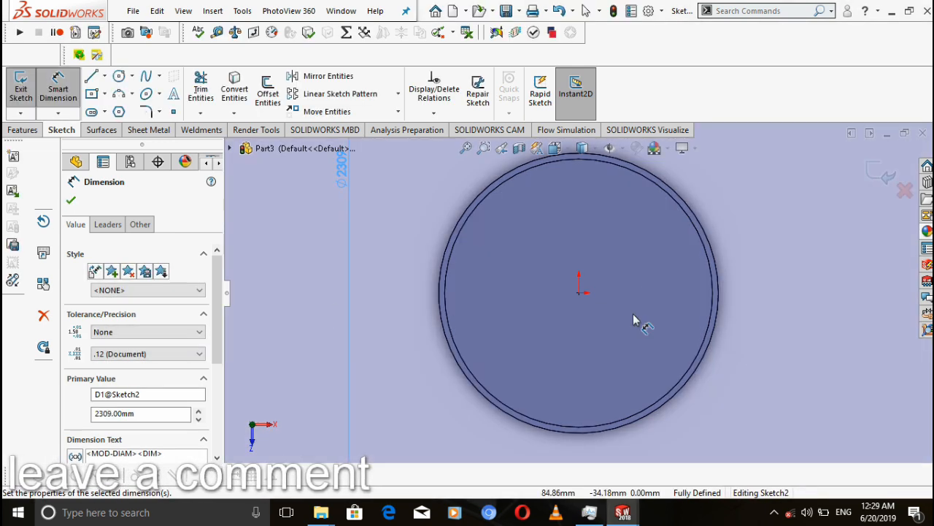
scroll(243, 243, "down", 1)
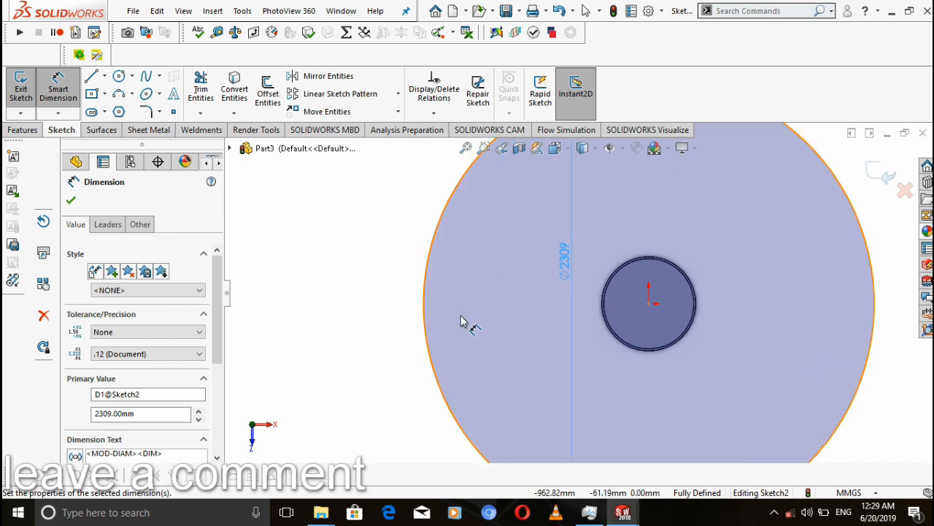
scroll(462, 321, "down", 1)
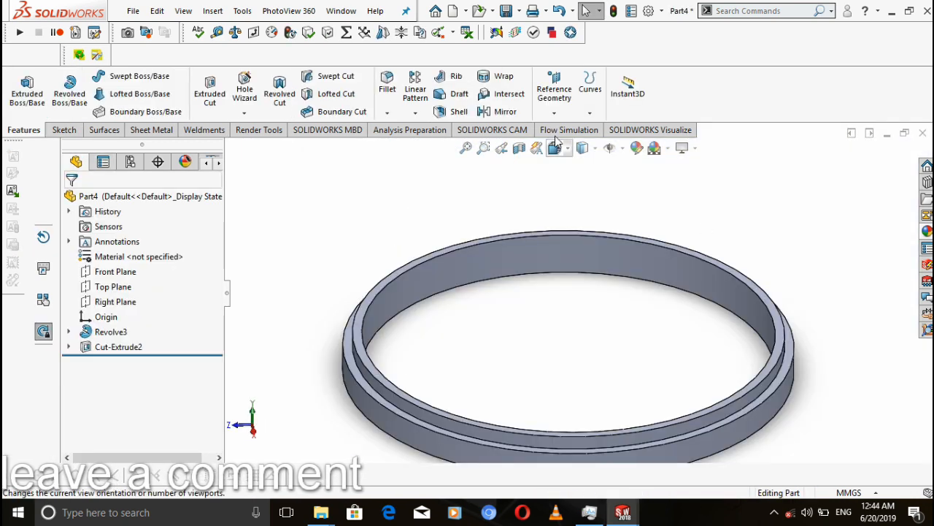
Create a reference plane offset 10 mm above the Top Plane through the ring
left_click(554, 113)
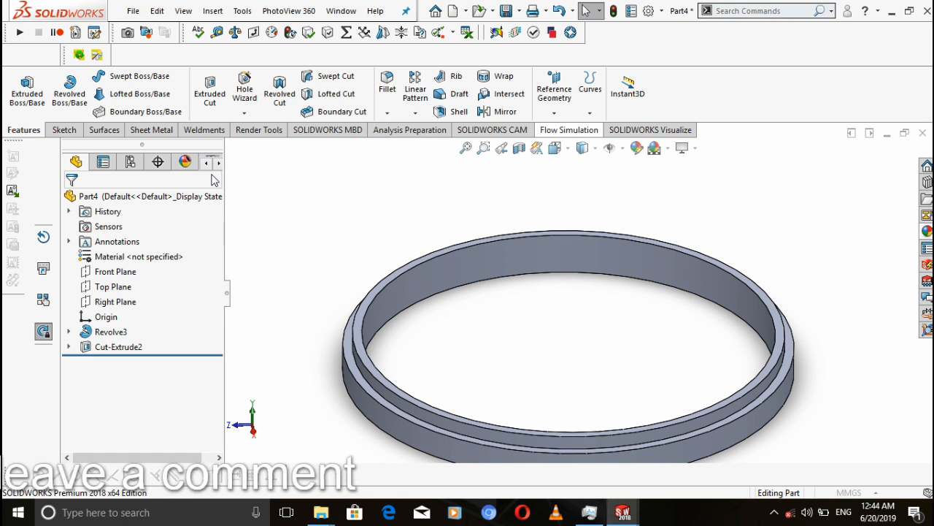
left_click(229, 148)
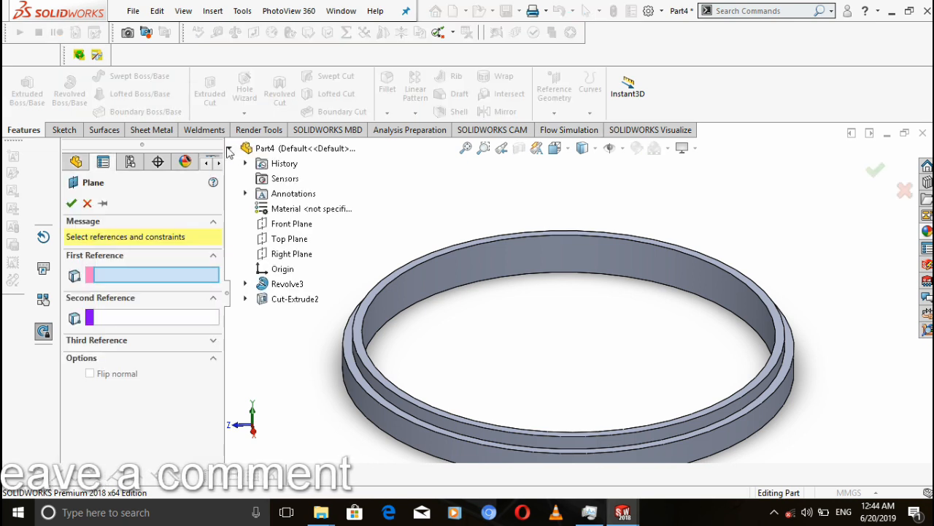
left_click(276, 239)
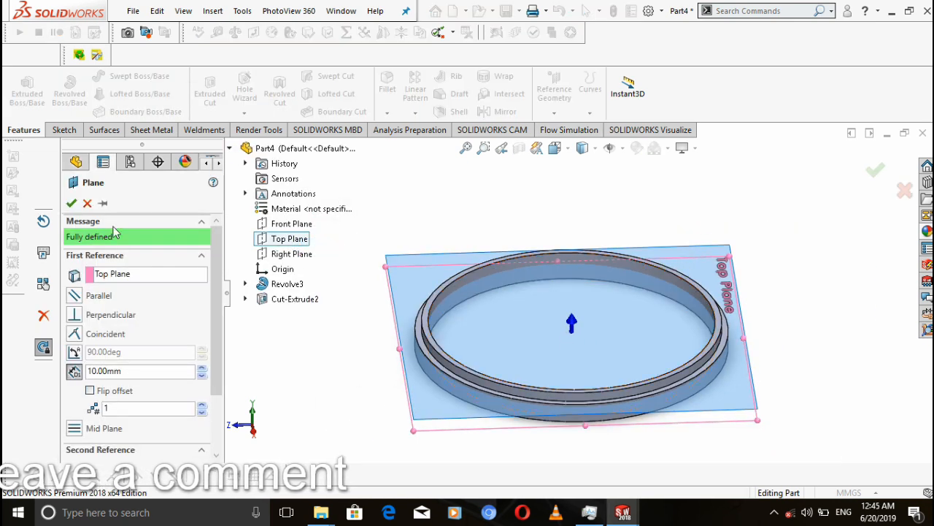
key("space")
left_click(461, 367)
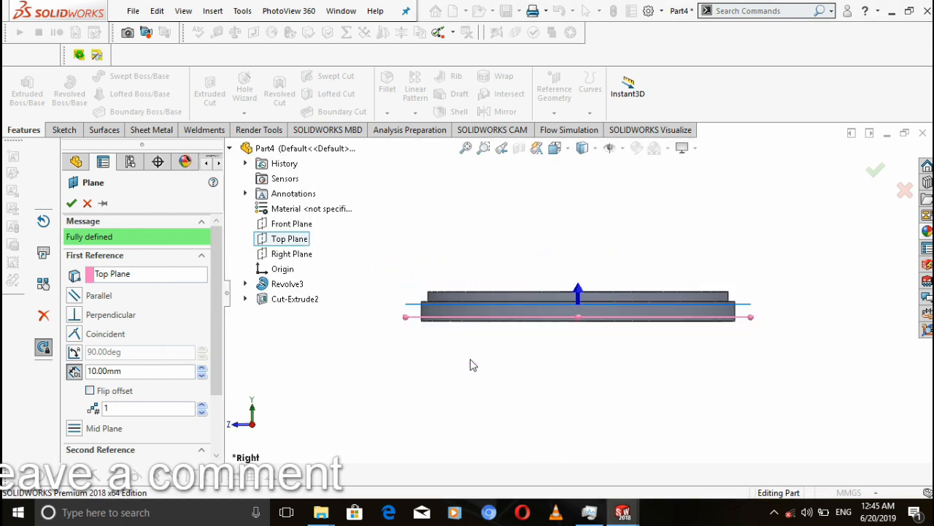
left_click(71, 203)
On the offset plane, sketch two circles centred on the origin, one matching the ring's inner edge and one about 97 mm in radius
middle_click_drag(522, 251, 428, 268)
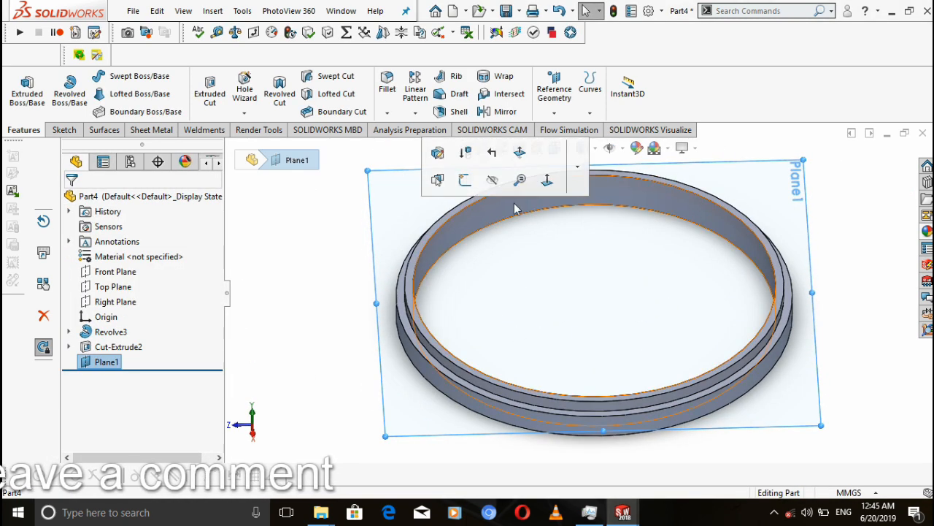
left_click(465, 180)
left_click(132, 76)
left_click(133, 92)
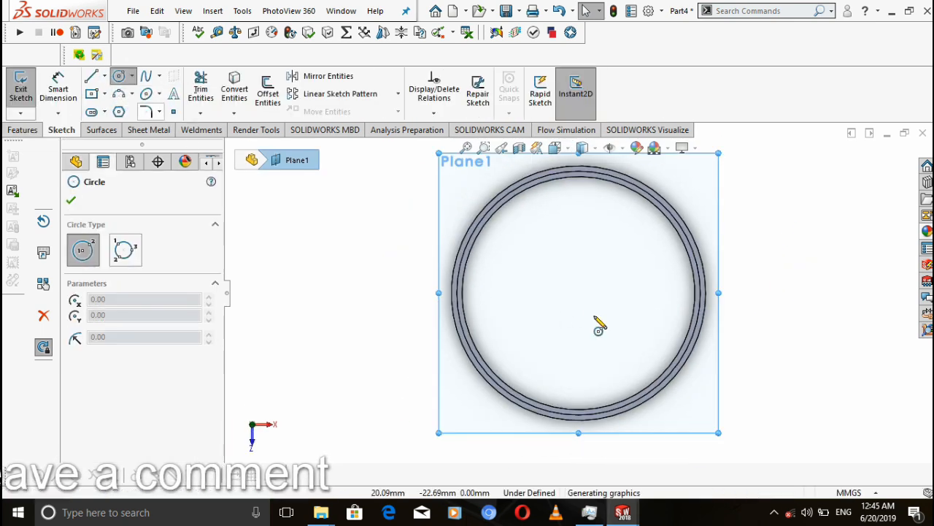
left_click(578, 292)
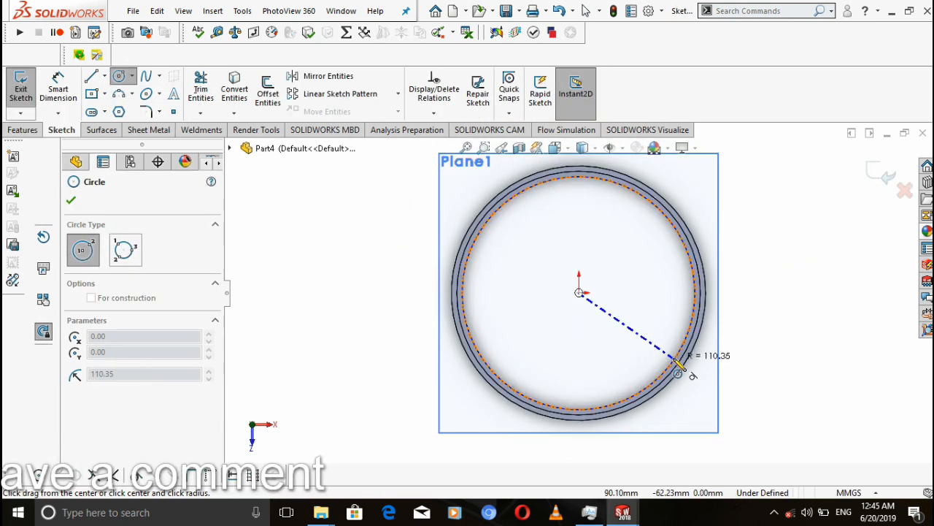
left_click(679, 365)
left_click(578, 292)
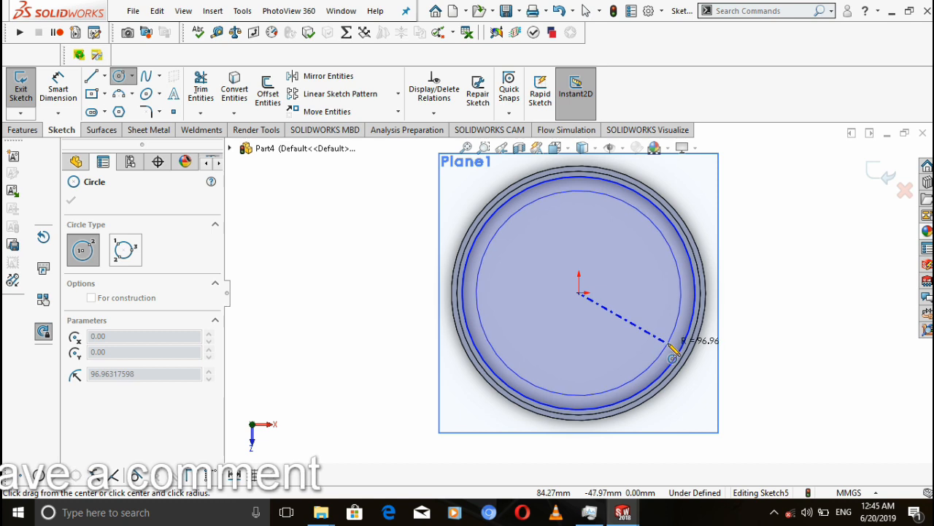
left_click(670, 350)
key("Escape")
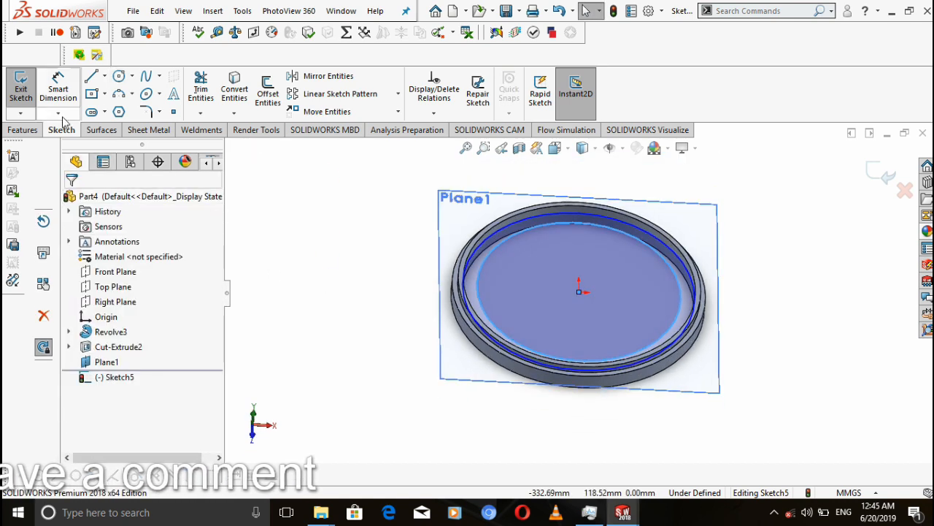
Extrude the area between the two circles 1 mm as an inner ledge and hide the offset plane
left_click(23, 130)
left_click(27, 88)
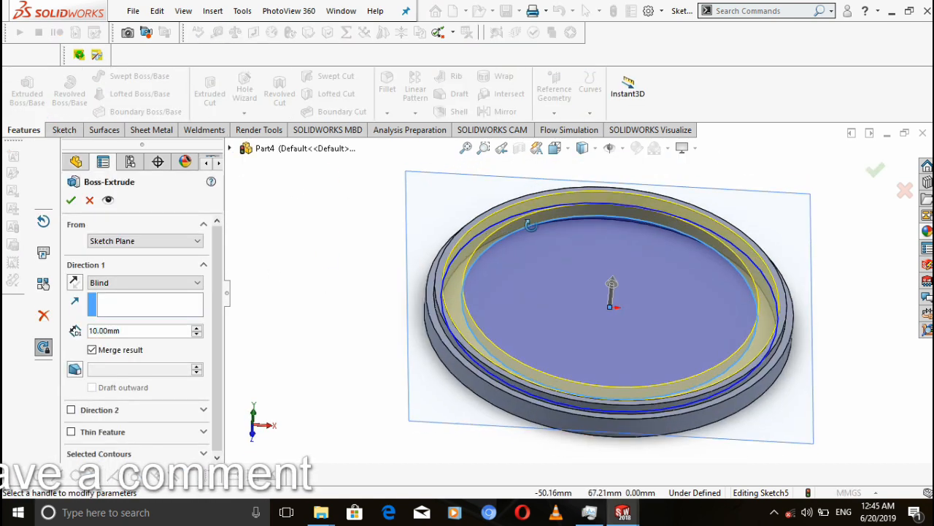
left_click(133, 334)
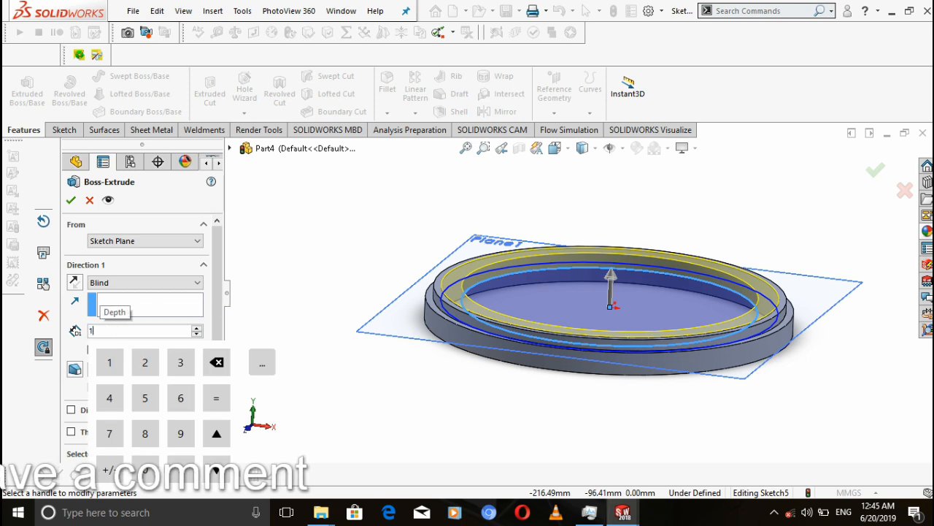
key("Return")
left_click(70, 202)
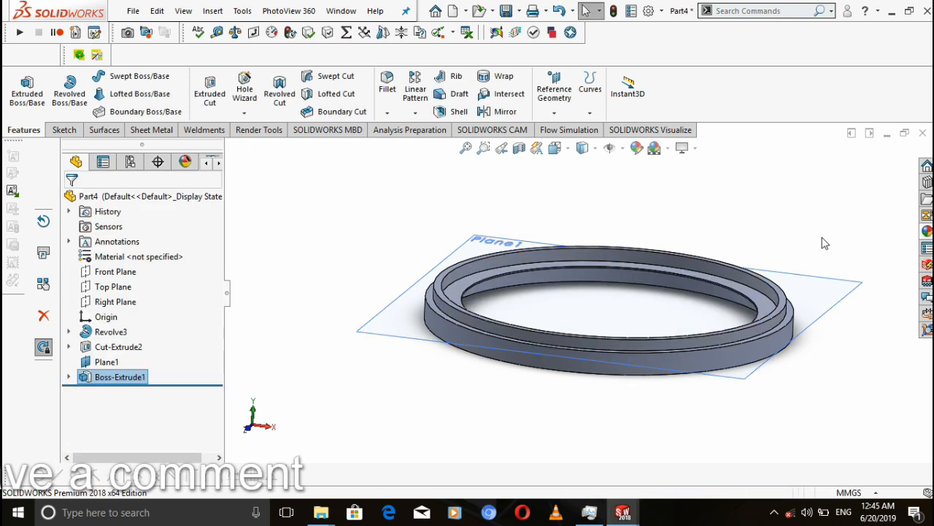
right_click(818, 305)
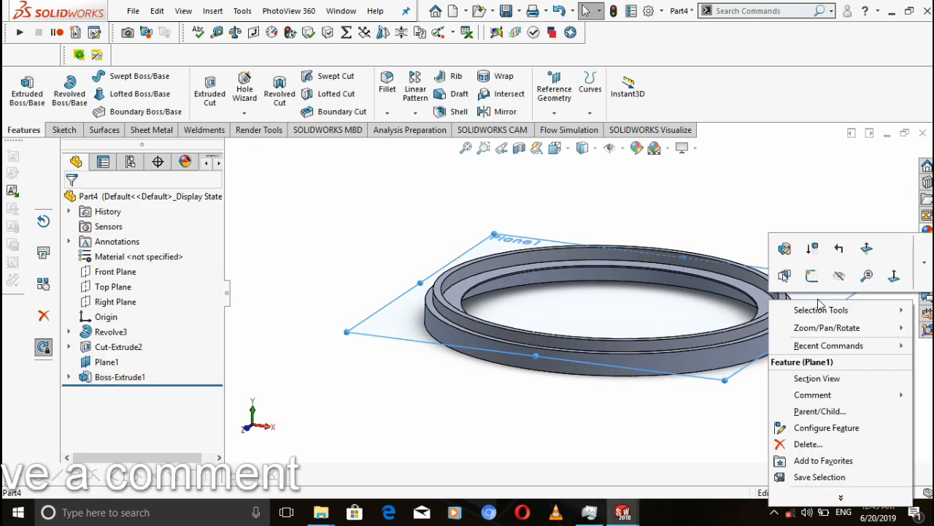
left_click(841, 277)
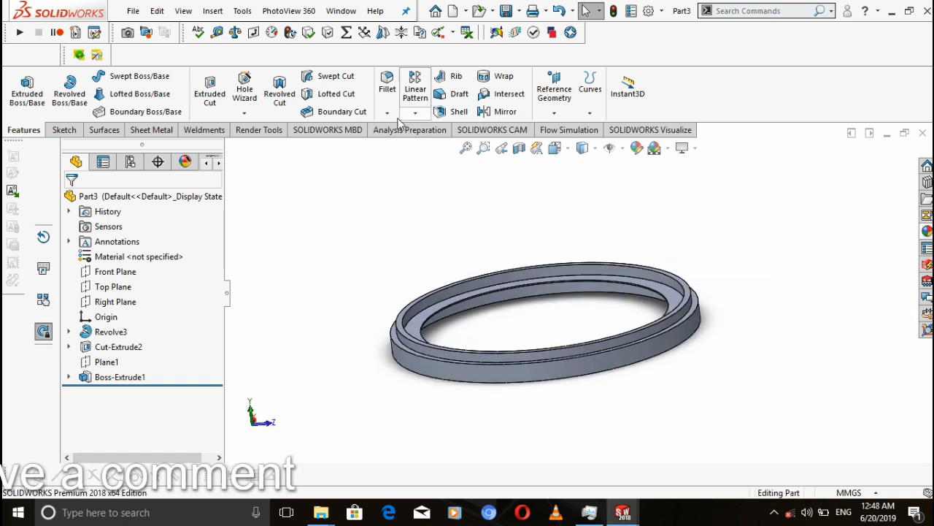
left_click(387, 112)
left_click(408, 143)
left_click(90, 198)
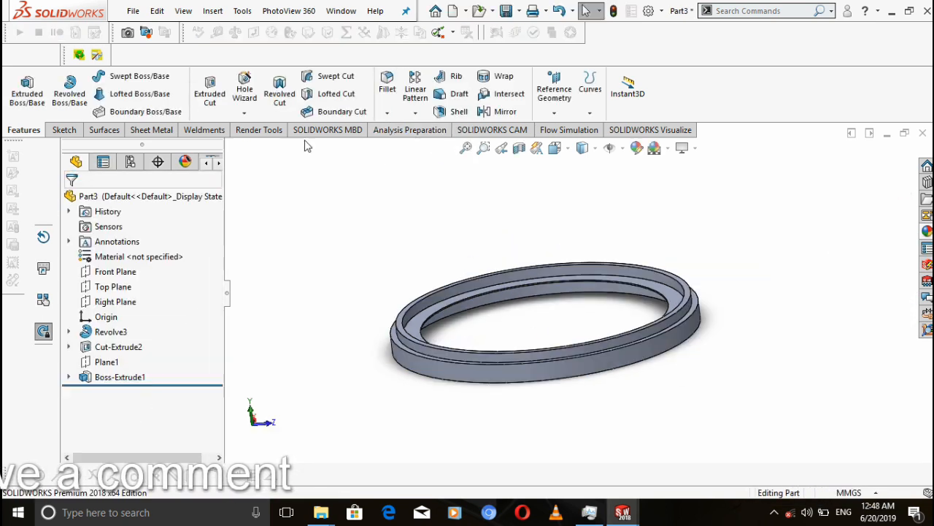
Fillet the upper outer edge of the ring's wide outer band with a 2 mm radius
scroll(474, 352, "down", 6)
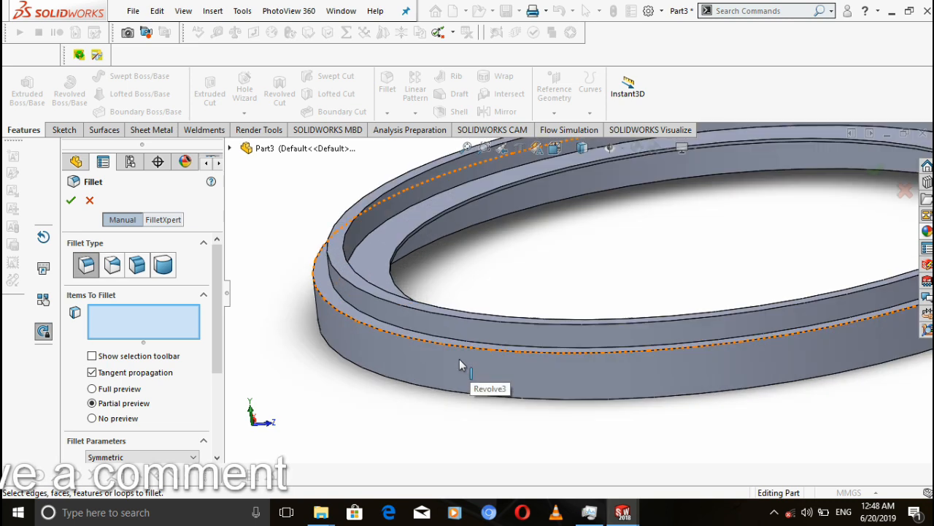
scroll(460, 358, "up", 1)
left_click(466, 338)
right_click(113, 313)
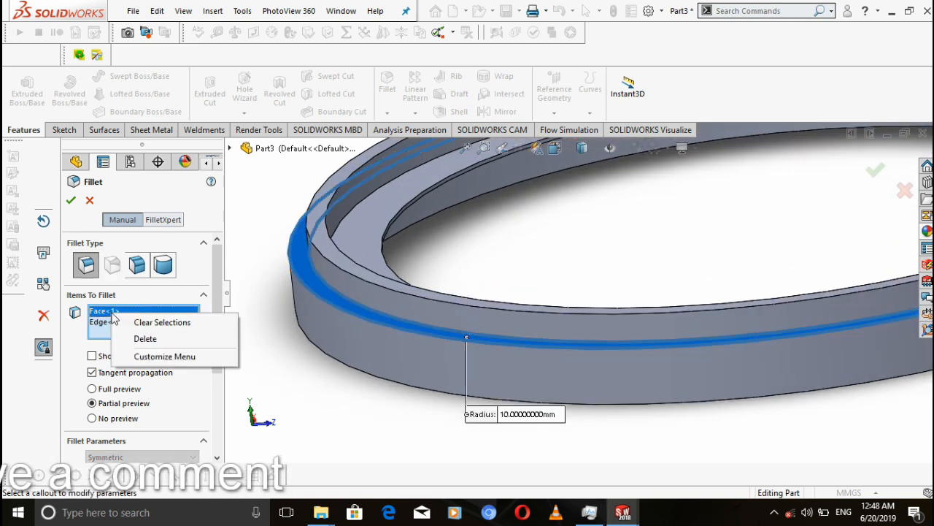
left_click(130, 338)
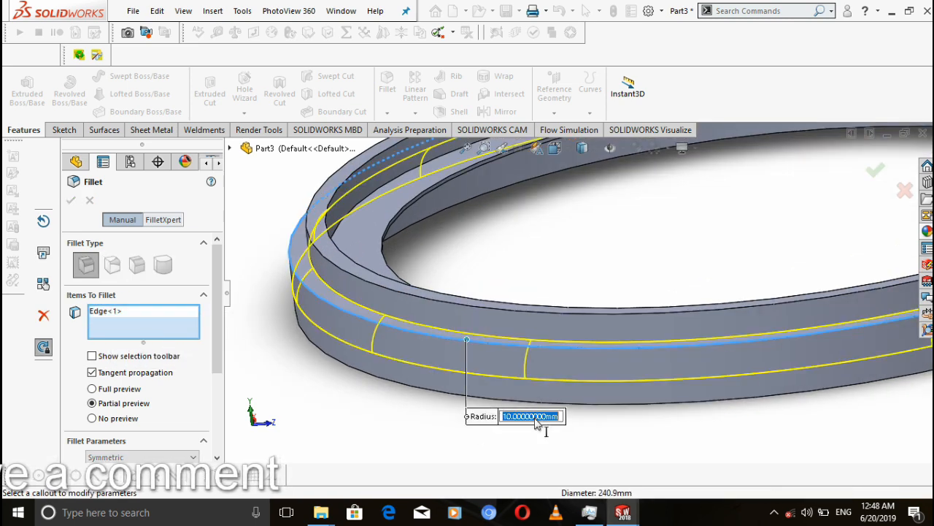
type("2")
key("Return")
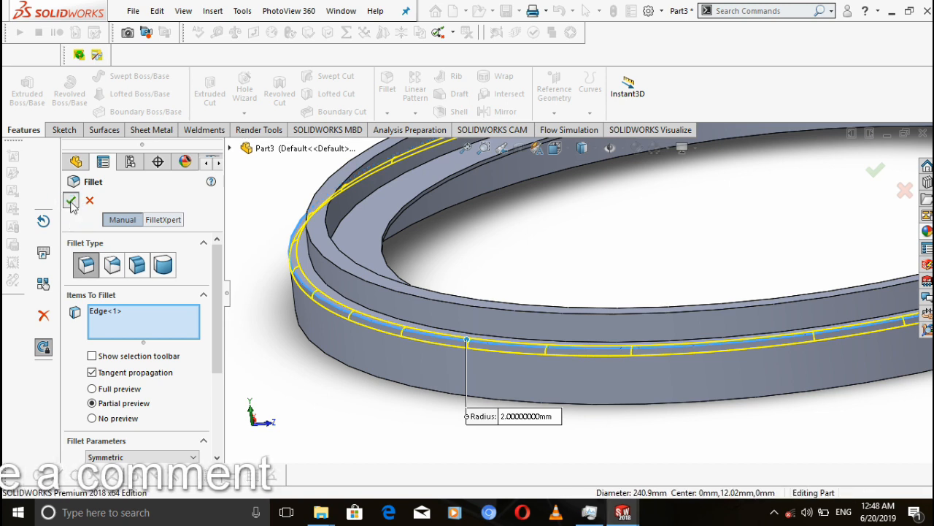
left_click(71, 201)
Fillet the bottom outer edge of the ring with a 0.5 mm radius
scroll(577, 380, "up", 3)
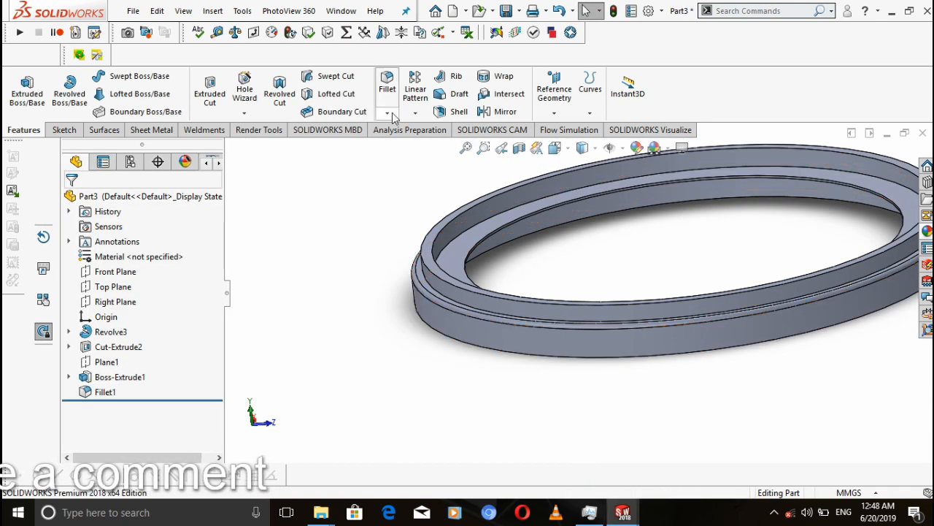
left_click(473, 351)
key("Return")
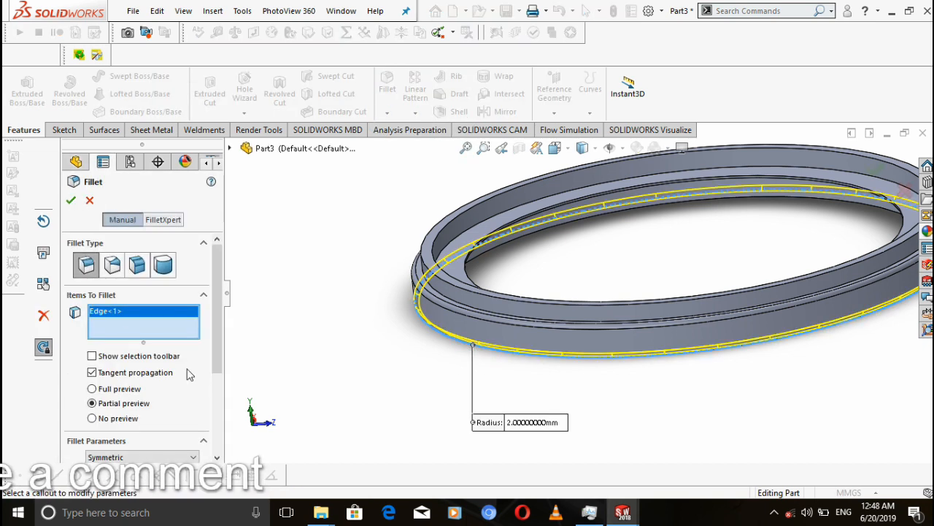
left_click(535, 424)
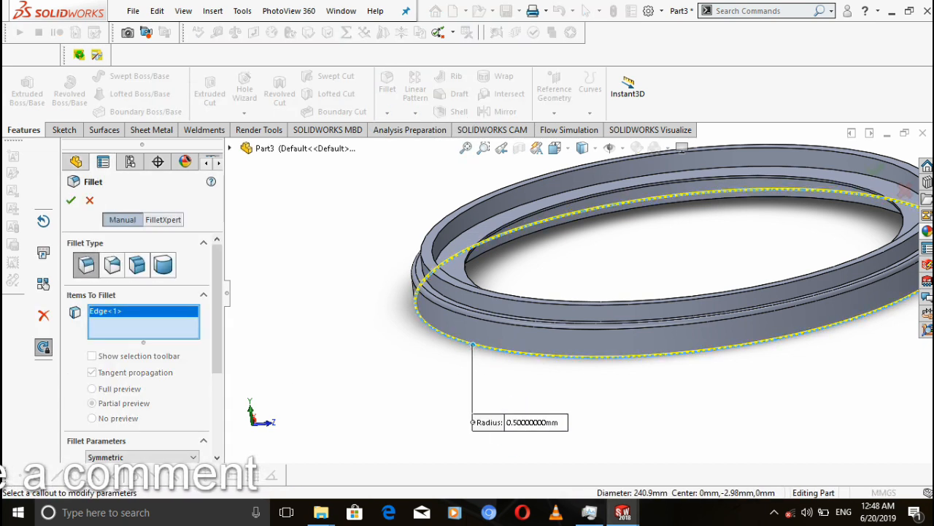
left_click(71, 206)
Create a reference plane offset 120 mm from the Right Plane, near the ring's outer wall
scroll(623, 356, "down", 2)
scroll(678, 284, "up", 3)
middle_click_drag(624, 356, 531, 292)
scroll(533, 297, "up", 3)
left_click(555, 89)
left_click(567, 127)
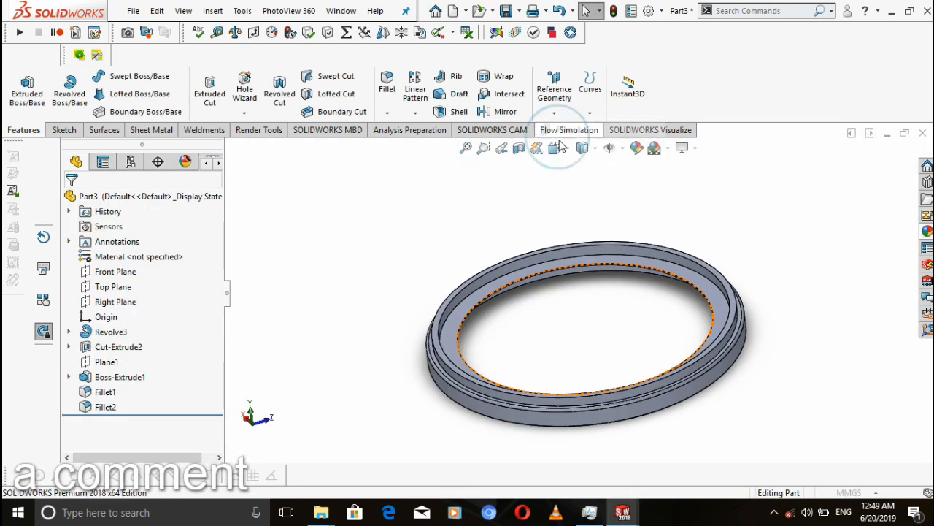
left_click(230, 147)
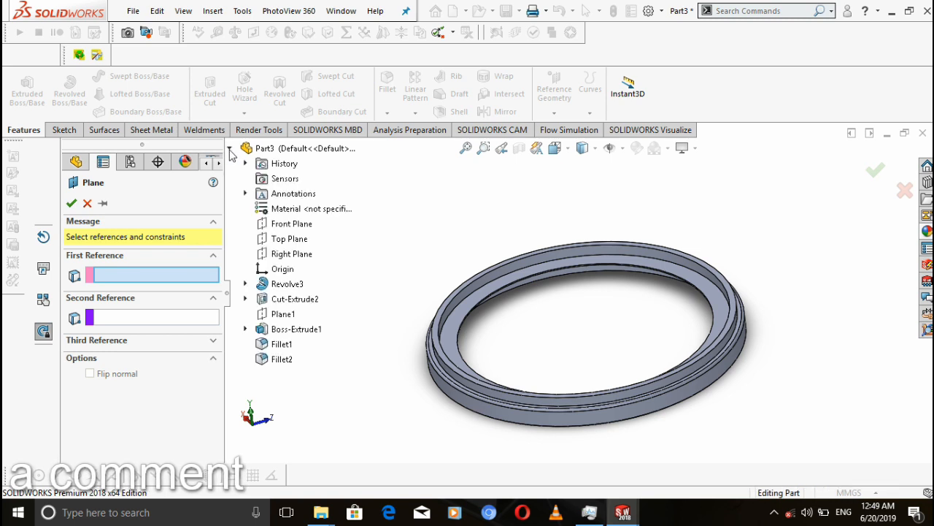
left_click(280, 256)
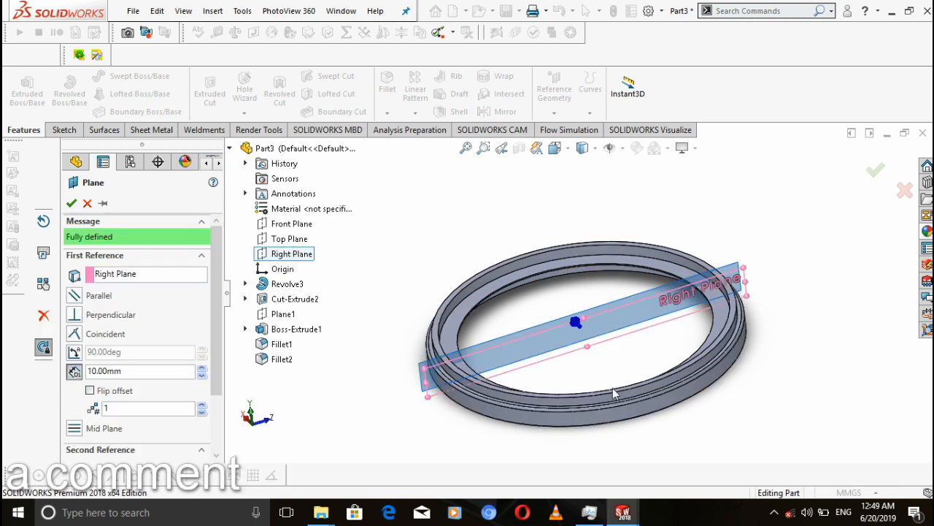
key("space")
left_click(387, 358)
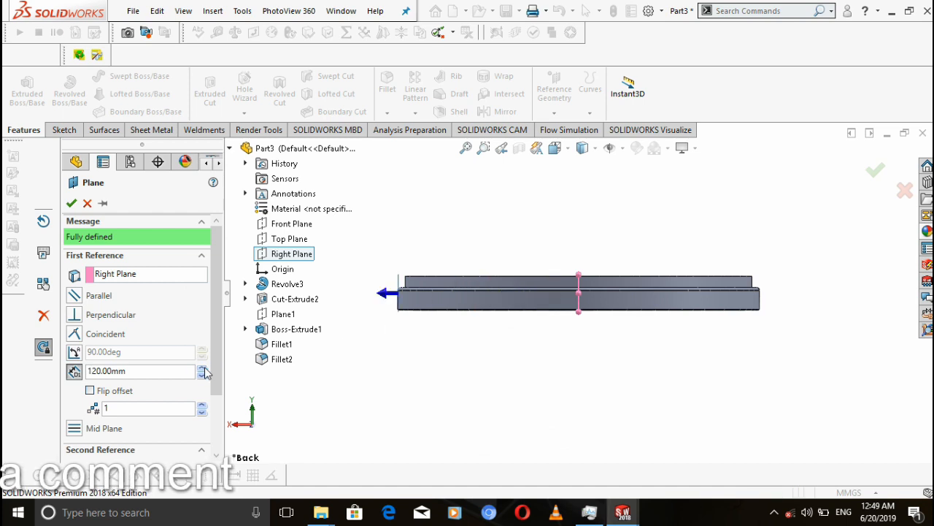
middle_click_drag(409, 313, 572, 315)
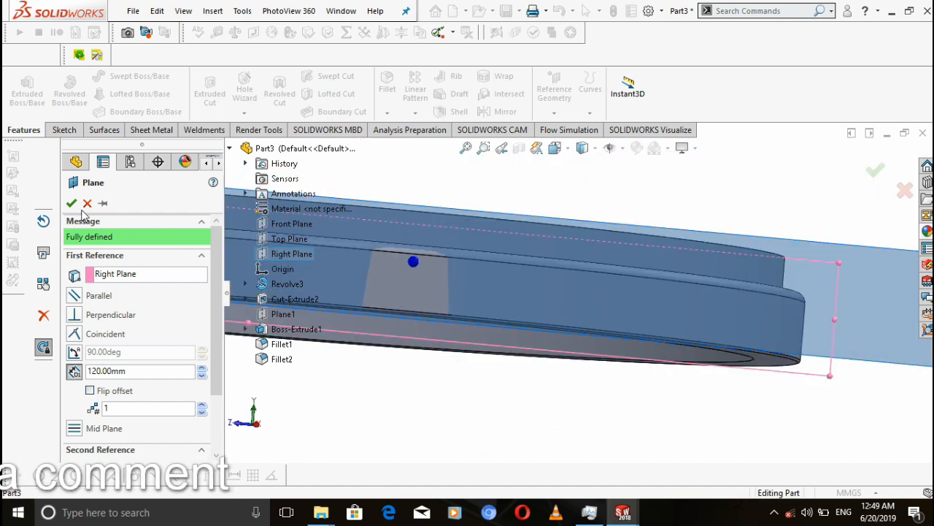
left_click(72, 204)
On the new offset plane, sketch a 3.5 mm wide rectangle spanning the outer band's height and extrude it 1 mm as a grip rib
key("space")
left_click(520, 387)
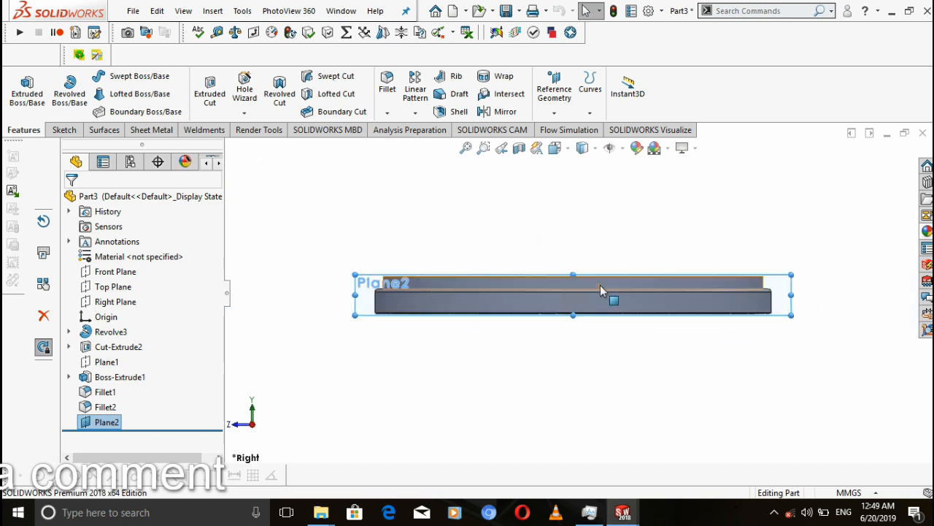
scroll(600, 291, "down", 4)
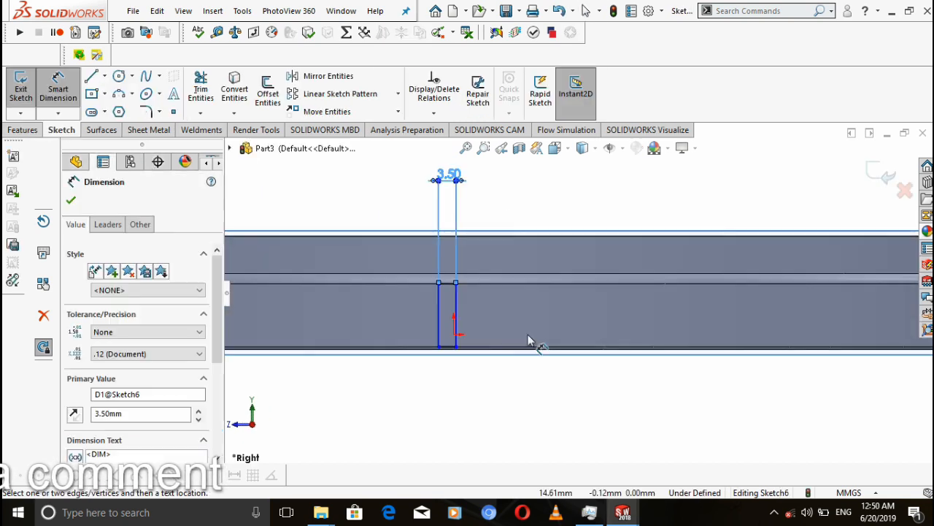
left_click(71, 200)
left_click(23, 129)
left_click(29, 91)
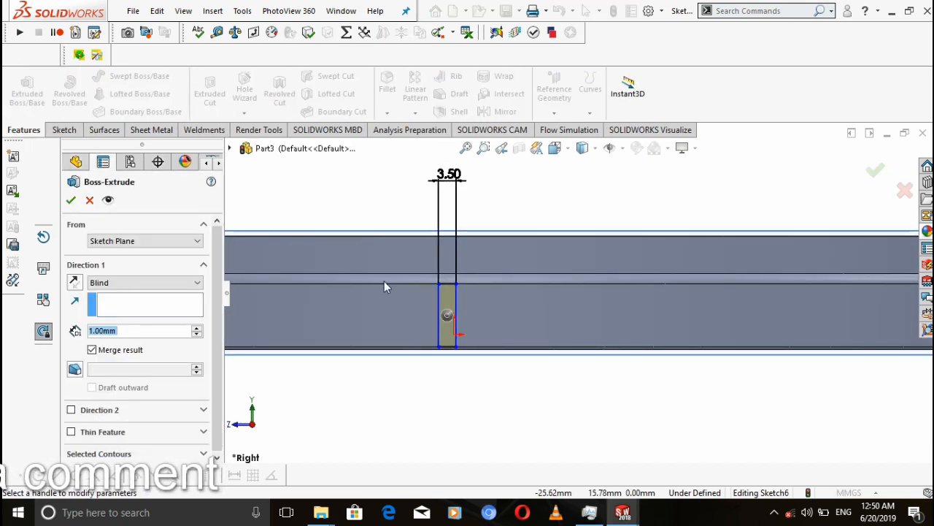
left_click(73, 201)
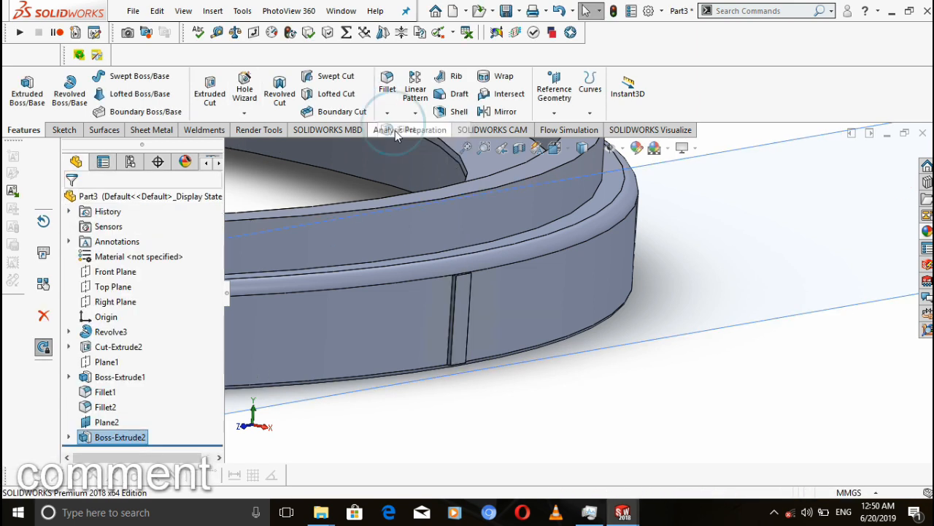
Fillet the grip rib's top and side edges with a 0.5 mm radius, removing the accidentally selected outer band face
left_click(387, 82)
scroll(489, 292, "down", 3)
left_click(500, 267)
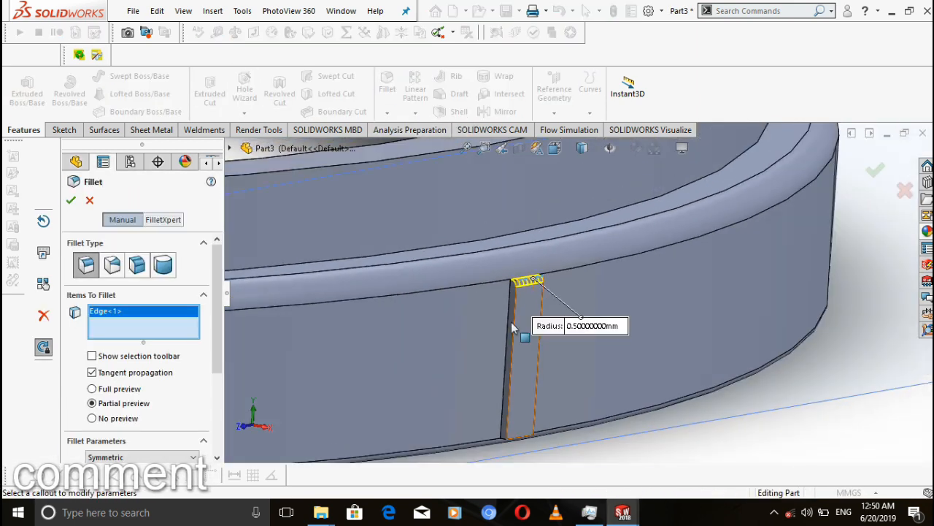
left_click(538, 353)
left_click(542, 361)
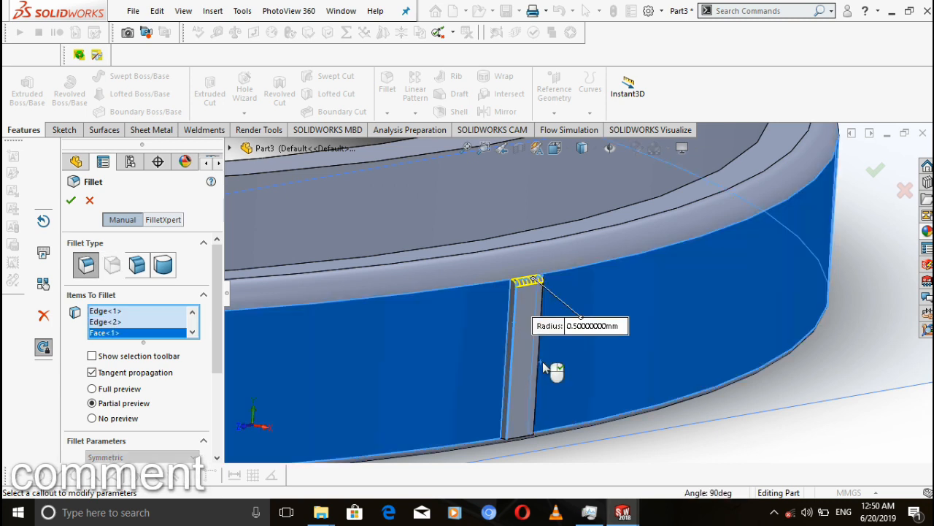
right_click(165, 337)
left_click(192, 357)
middle_click_drag(380, 373, 511, 365)
scroll(533, 376, "down", 3)
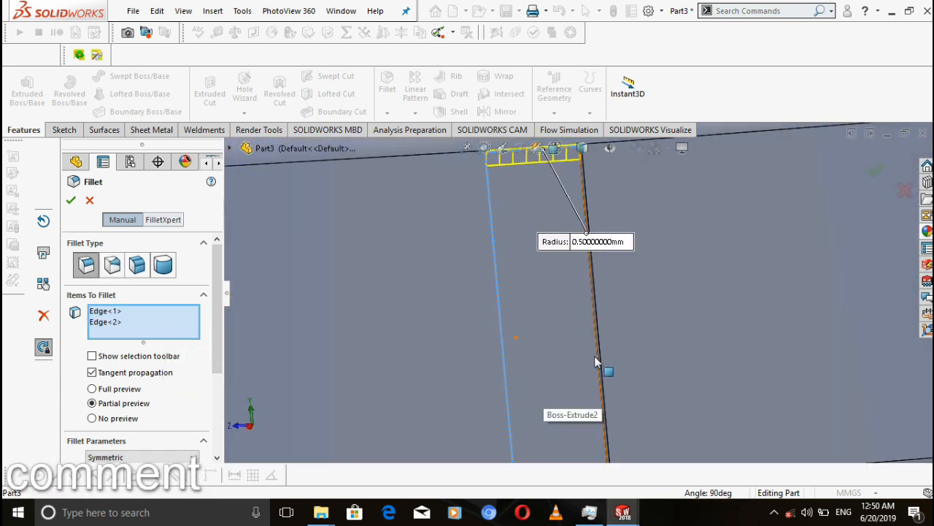
left_click(599, 358)
scroll(596, 380, "up", 3)
left_click(576, 325)
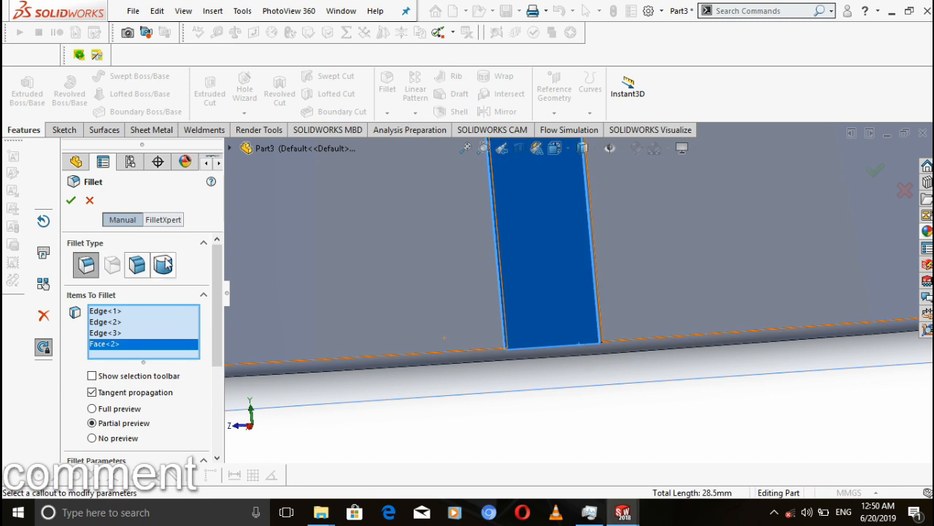
left_click(69, 200)
Circular-pattern the extruded rib around the ring's outer face with 164 equally spaced instances over 360 degrees
scroll(277, 244, "up", 6)
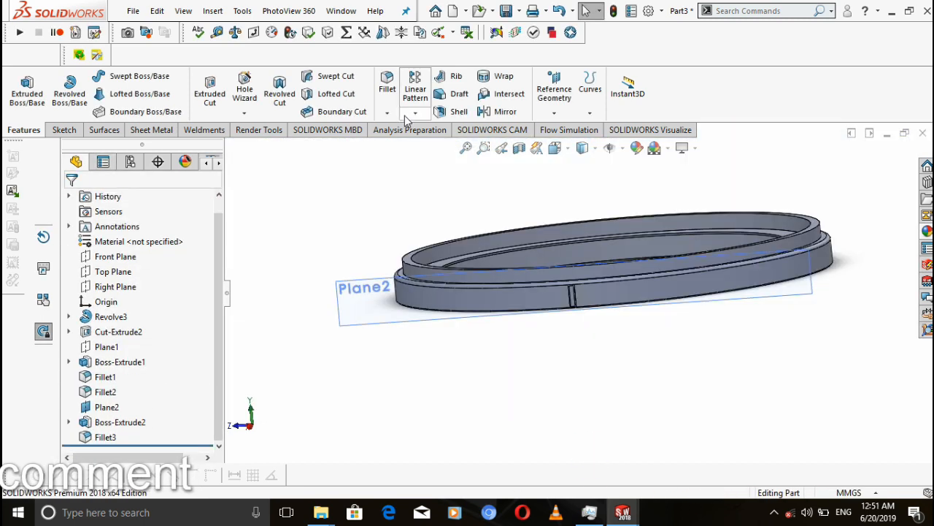
left_click(387, 113)
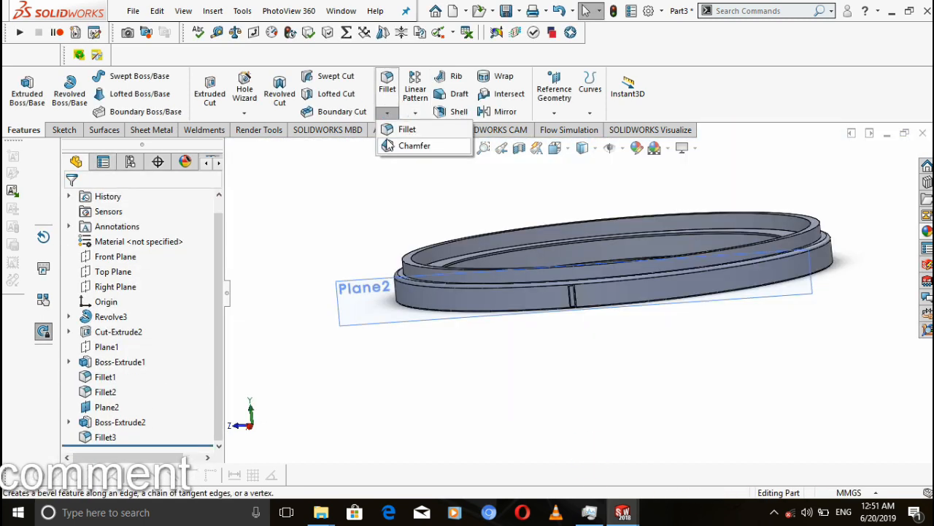
left_click(414, 113)
left_click(438, 161)
scroll(214, 344, "down", 1)
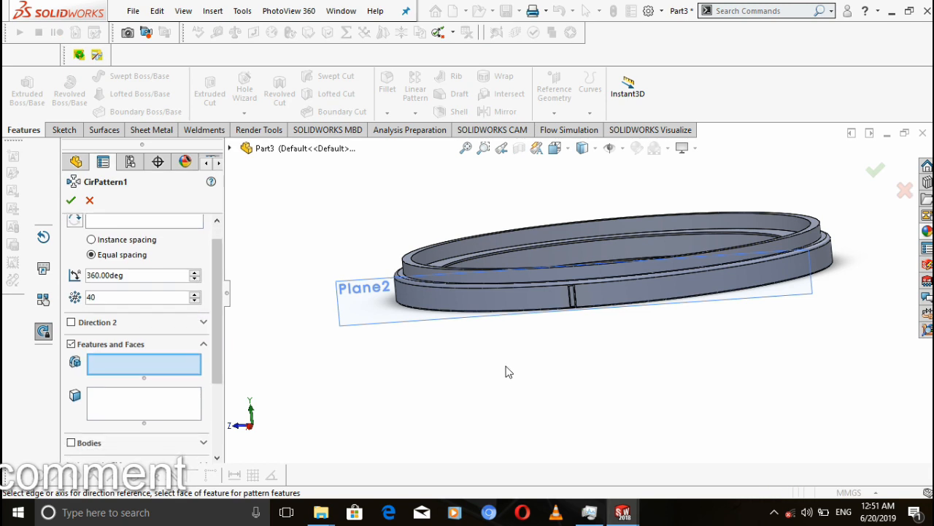
scroll(583, 313, "down", 5)
left_click(541, 300)
left_click(180, 221)
left_click(311, 304)
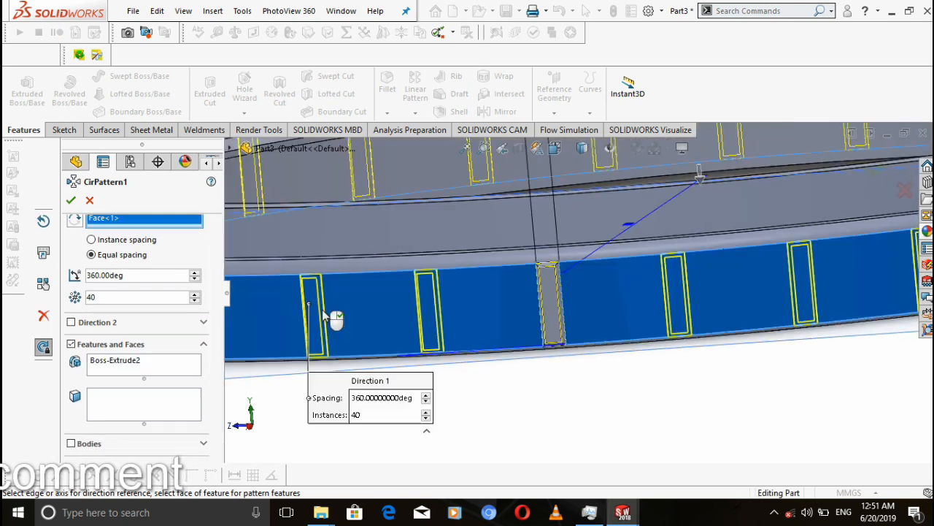
scroll(430, 317, "up", 5)
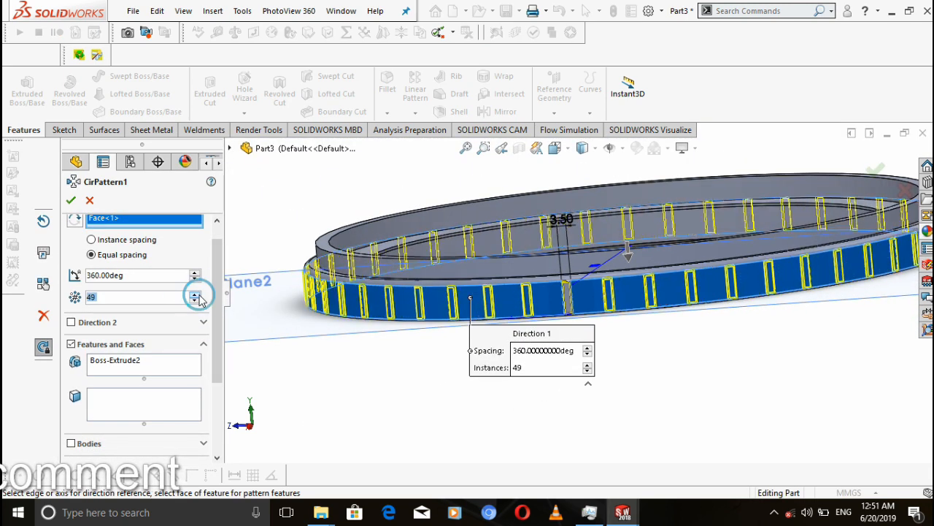
left_click_drag(198, 294, 201, 300)
scroll(472, 303, "down", 5)
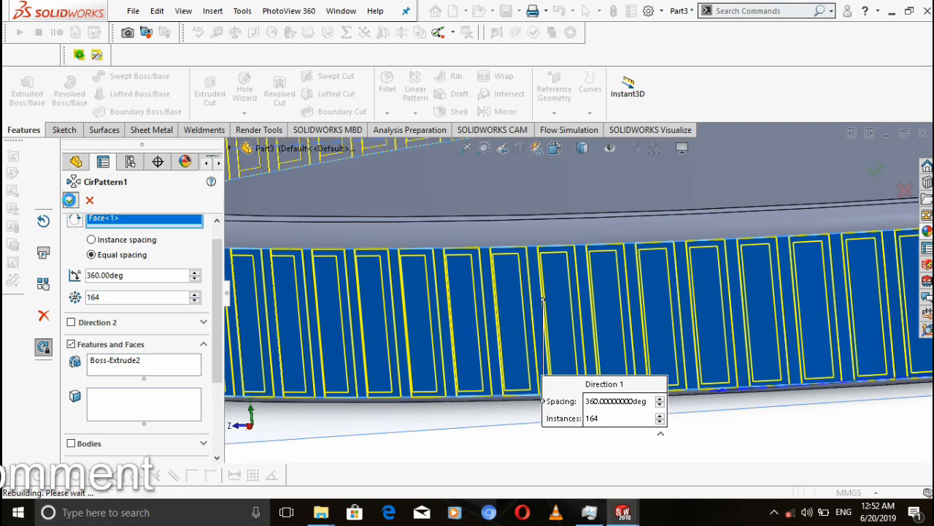
scroll(625, 266, "up", 10)
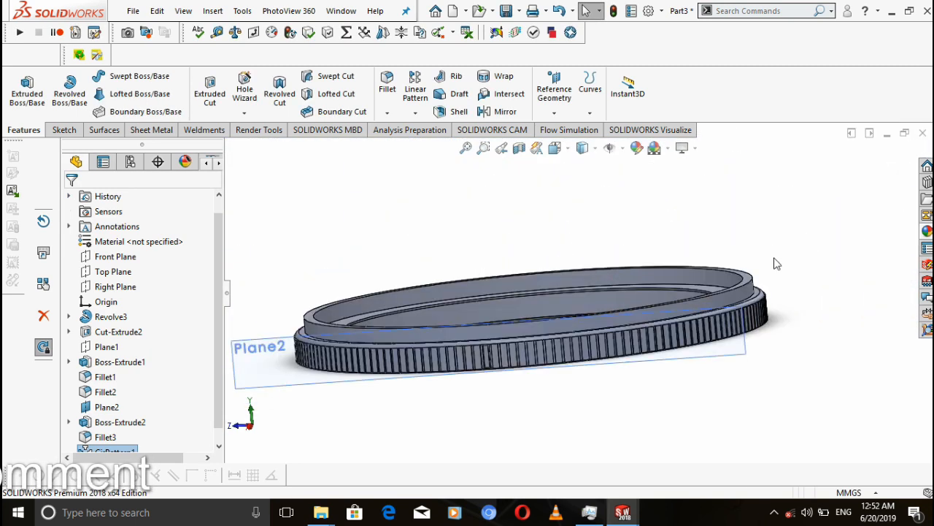
Hide the reference plane used for the rib
right_click(288, 373)
left_click(361, 296)
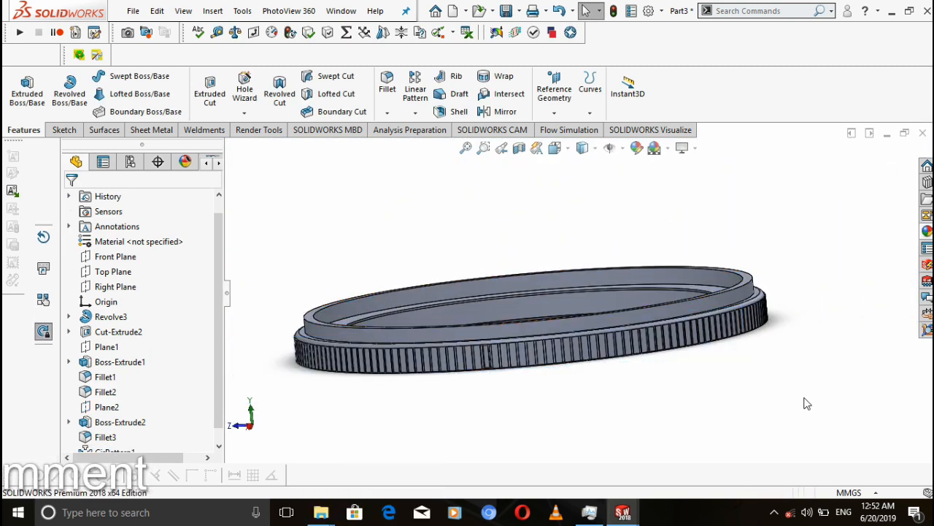
scroll(634, 374, "up", 1)
Switch to the container assembly and insert Part3 below the container
mouse_move(630, 519)
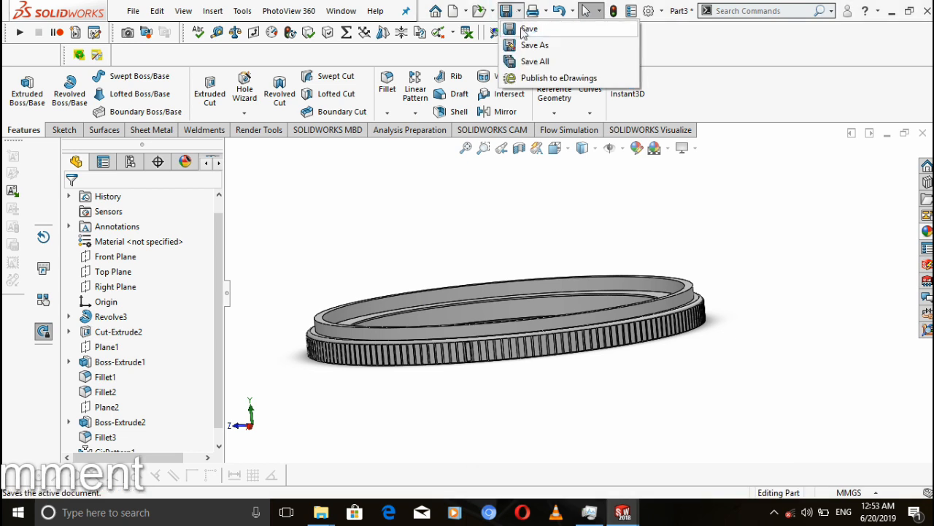
left_click(588, 457)
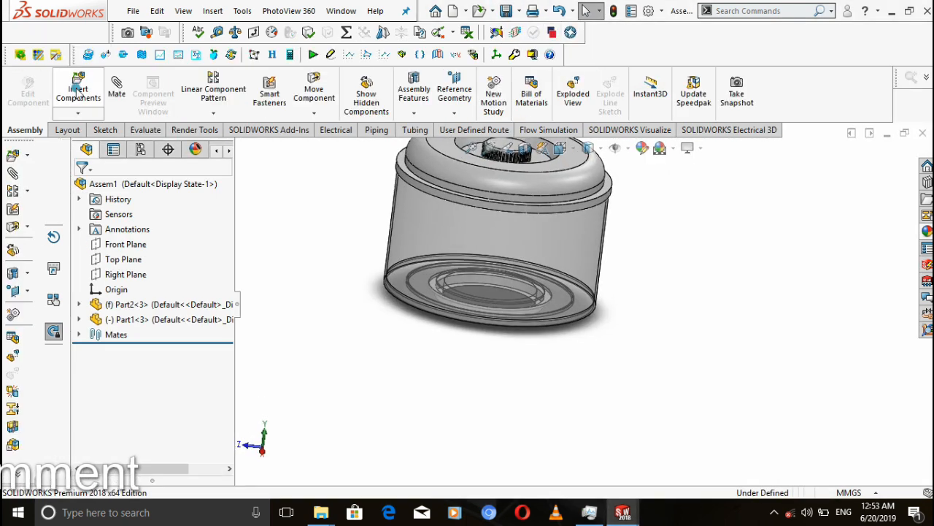
left_click(78, 92)
left_click(106, 350)
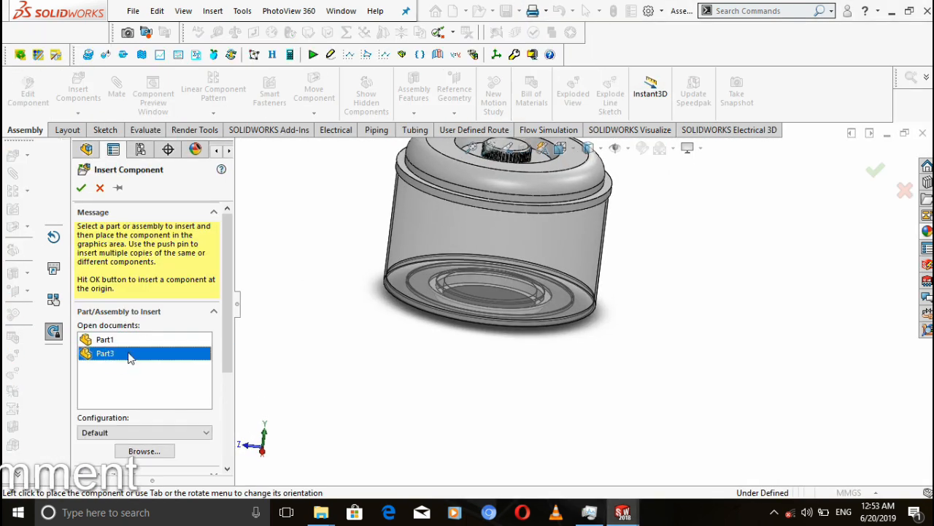
left_click(471, 388)
Add a concentric mate between the container's outer cylindrical face and the ribbed ring's circular face
scroll(566, 372, "down", 5)
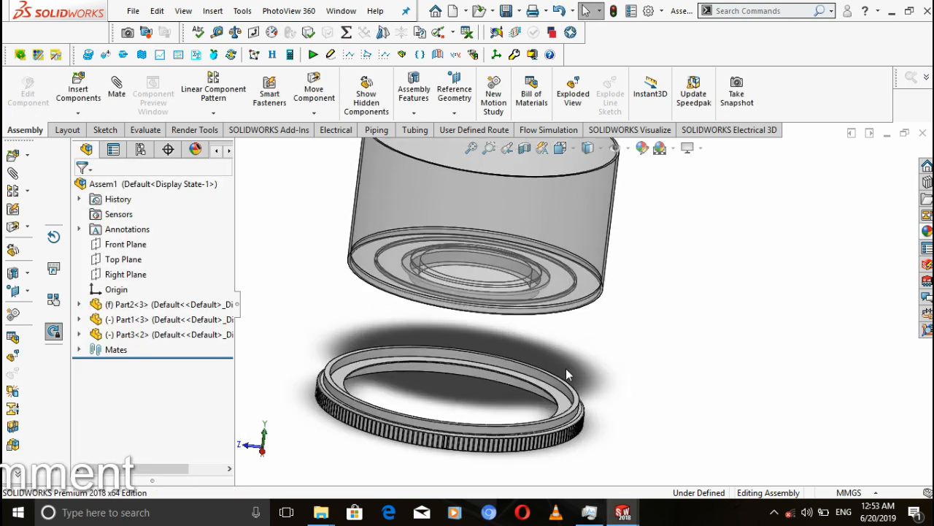
left_click(566, 399)
left_click(117, 88)
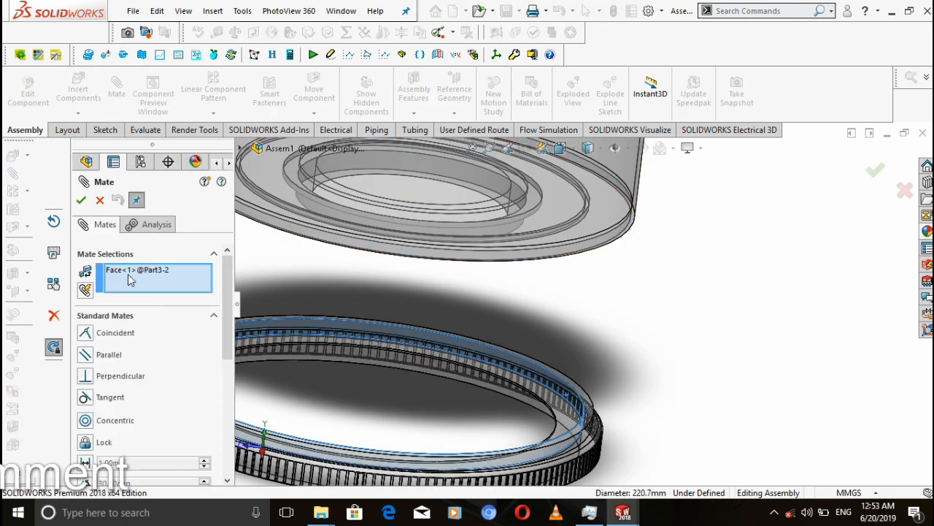
left_click(183, 274)
left_click(632, 182)
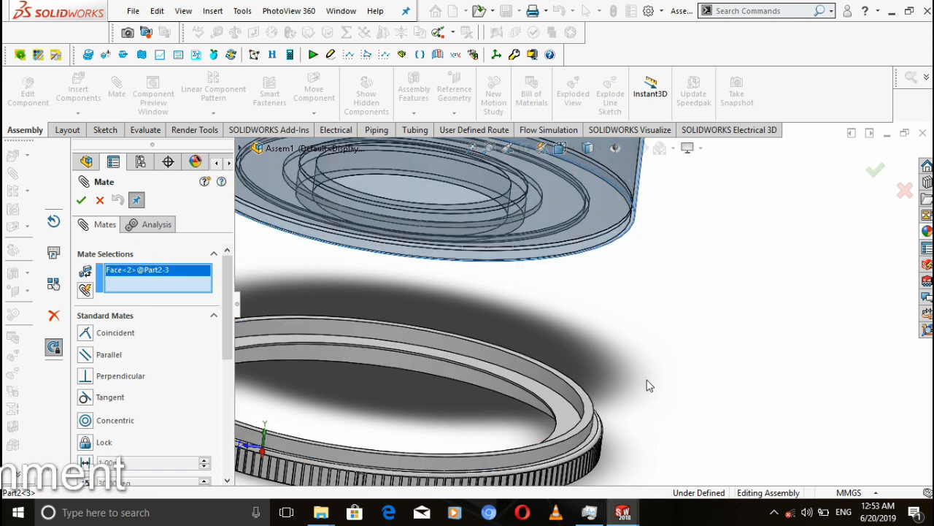
scroll(584, 430, "down", 3)
left_click(571, 424)
left_click(81, 201)
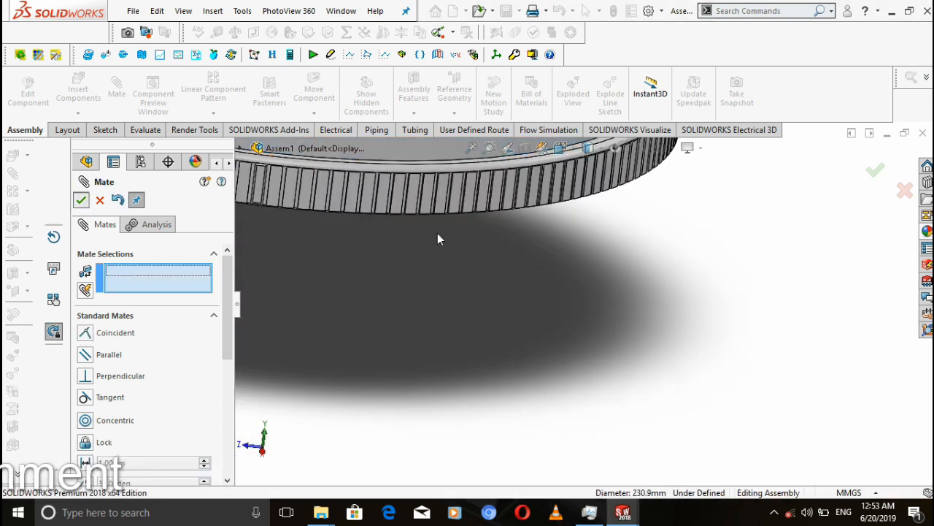
scroll(562, 256, "up", 5)
scroll(595, 260, "down", 6)
middle_click_drag(634, 264, 655, 277)
left_click(97, 202)
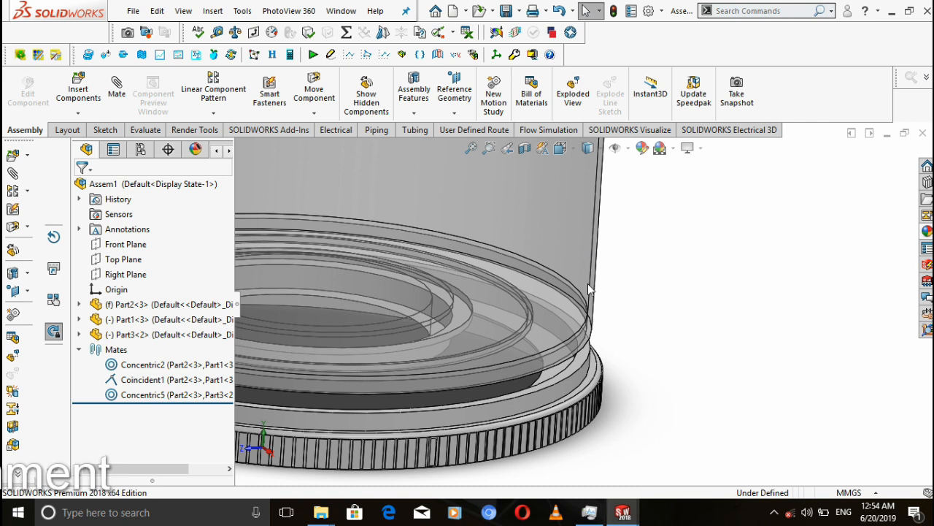
Add a coincident mate between the container's bottom face and the flat inner ledge of the ribbed ring
middle_click_drag(583, 349, 579, 270)
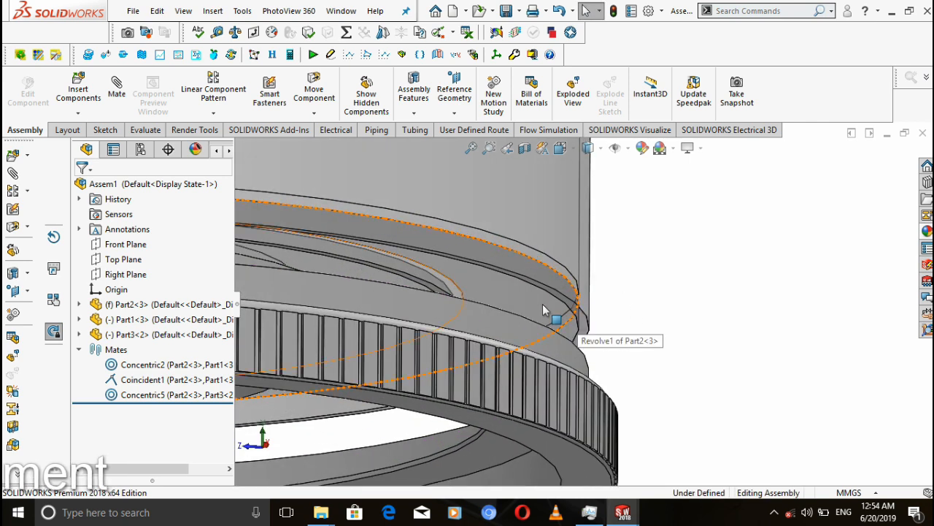
left_click(542, 305)
left_click(118, 89)
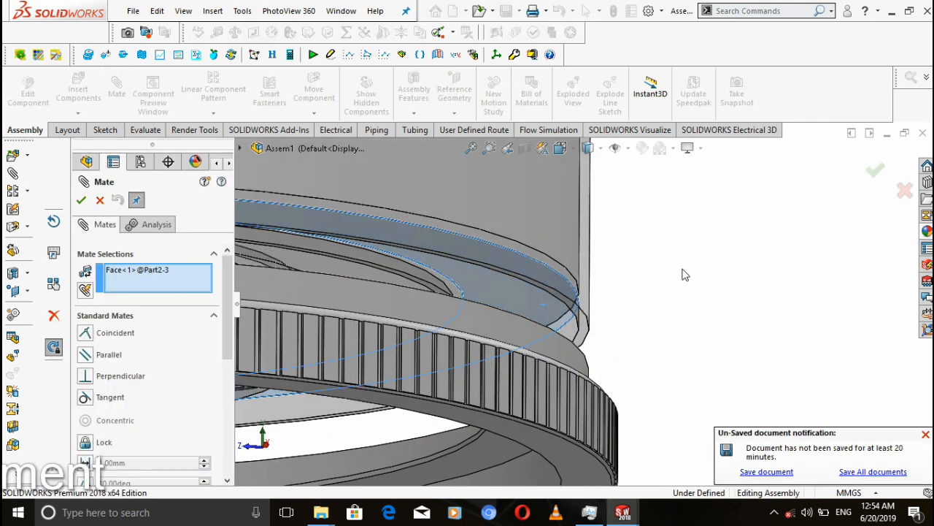
middle_click_drag(634, 315, 611, 309)
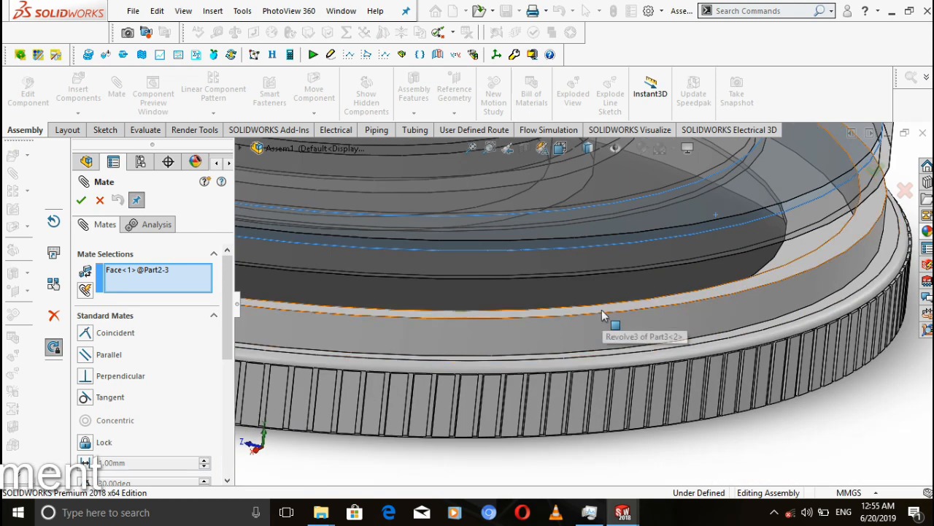
left_click(606, 296)
scroll(567, 258, "up", 4)
scroll(567, 258, "down", 2)
middle_click_drag(567, 258, 626, 248)
left_click(783, 213)
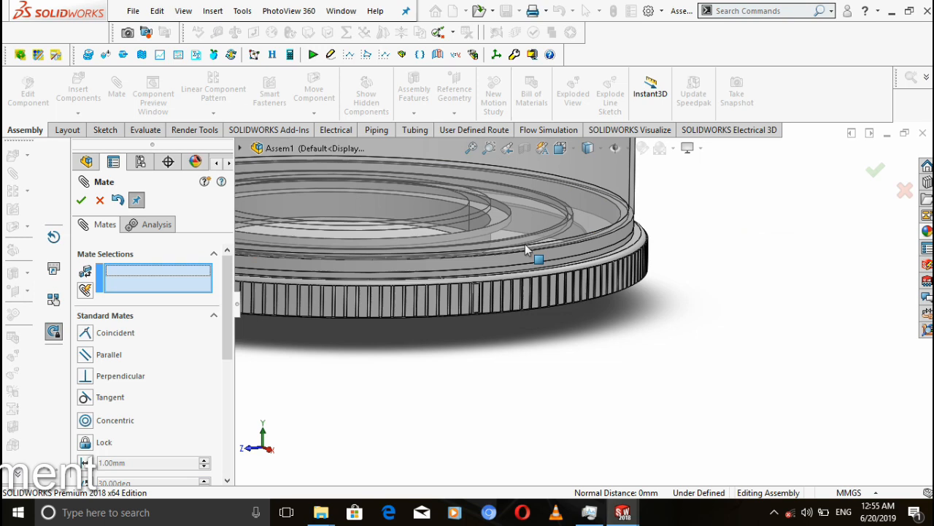
left_click(80, 200)
scroll(605, 219, "up", 5)
scroll(591, 235, "down", 2)
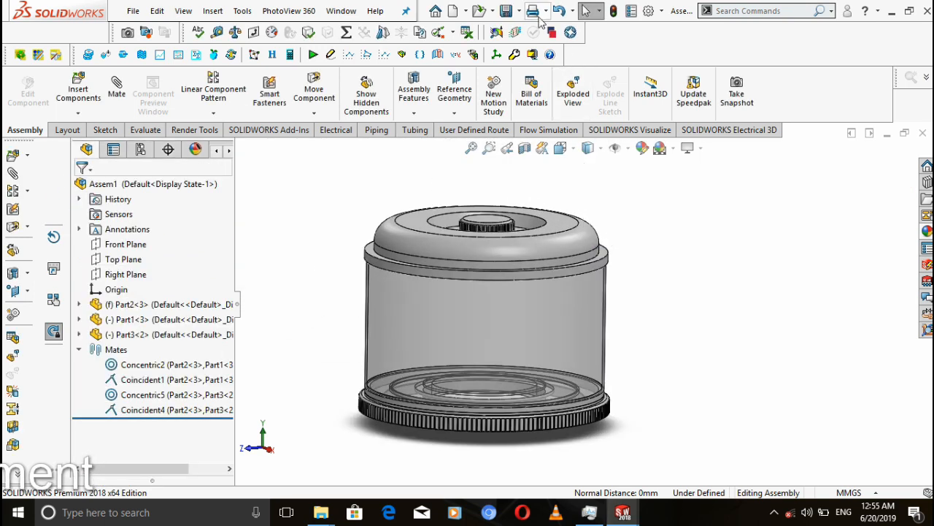
Save the assembly, choosing to continue without storing the Meca3d data
left_click(516, 11)
left_click(515, 27)
left_click(271, 210)
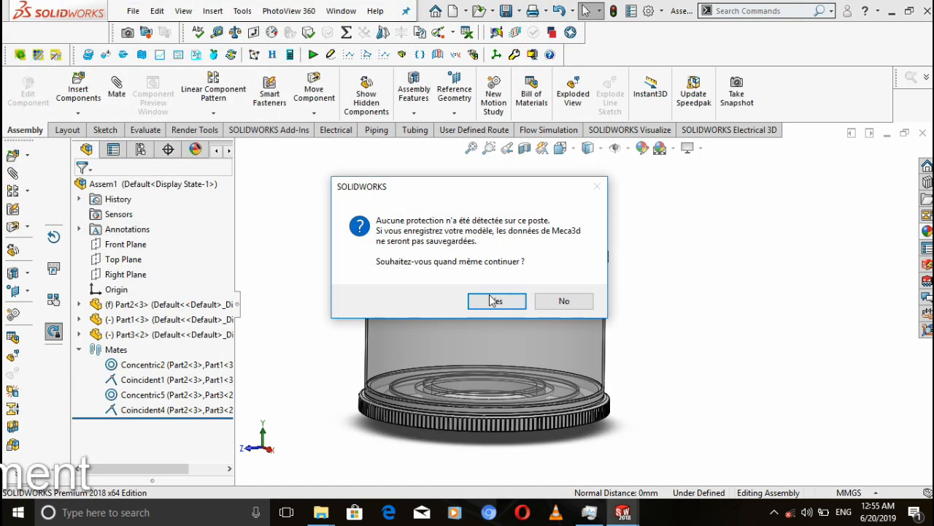
left_click(494, 300)
left_click(435, 376)
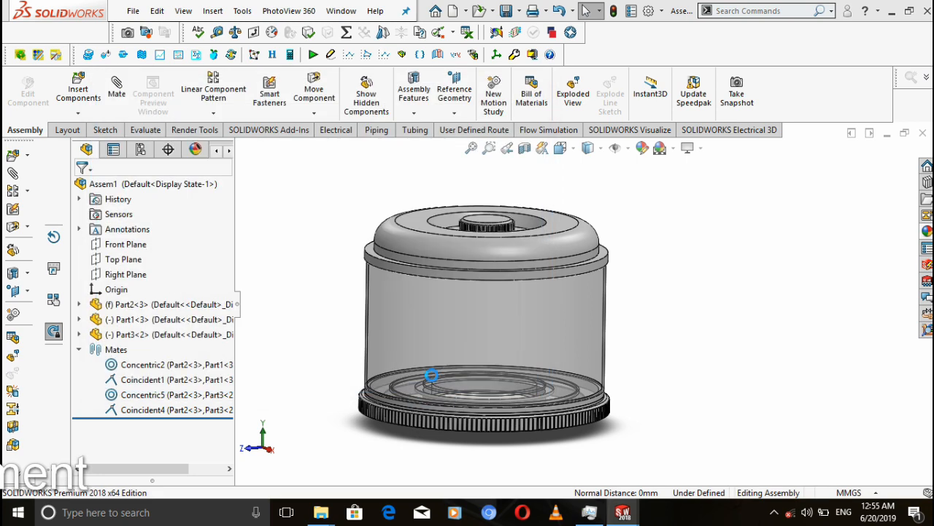
left_click(552, 291)
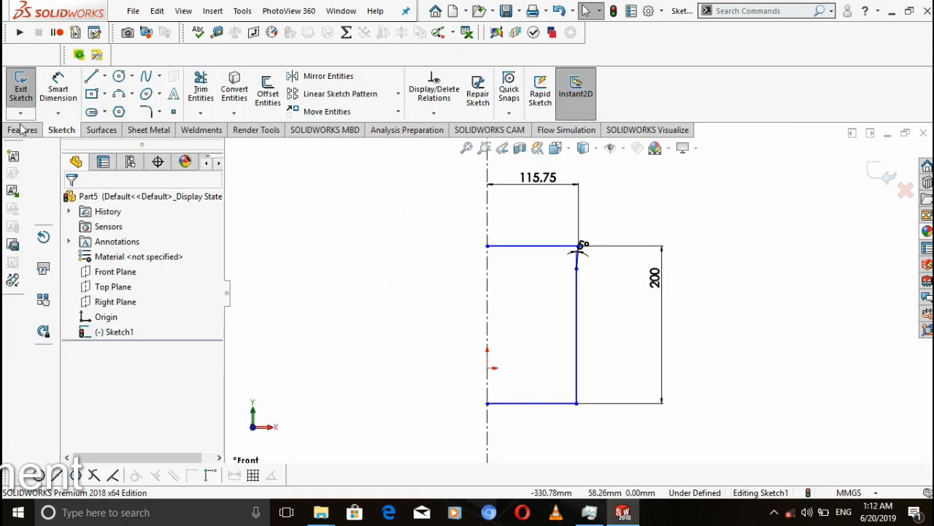
Revolve the open half-profile sketch 360 degrees about its vertical centerline as a solid cup body
left_click(22, 130)
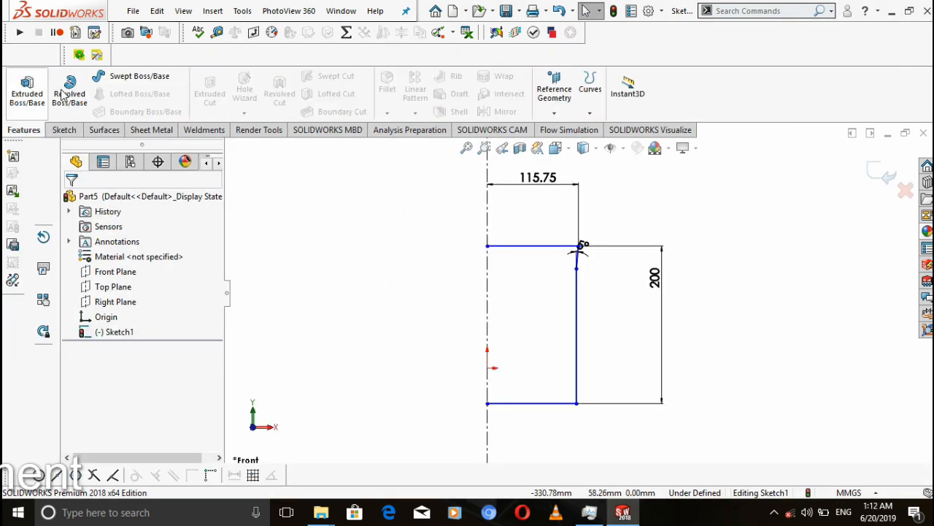
left_click(70, 88)
left_click(496, 260)
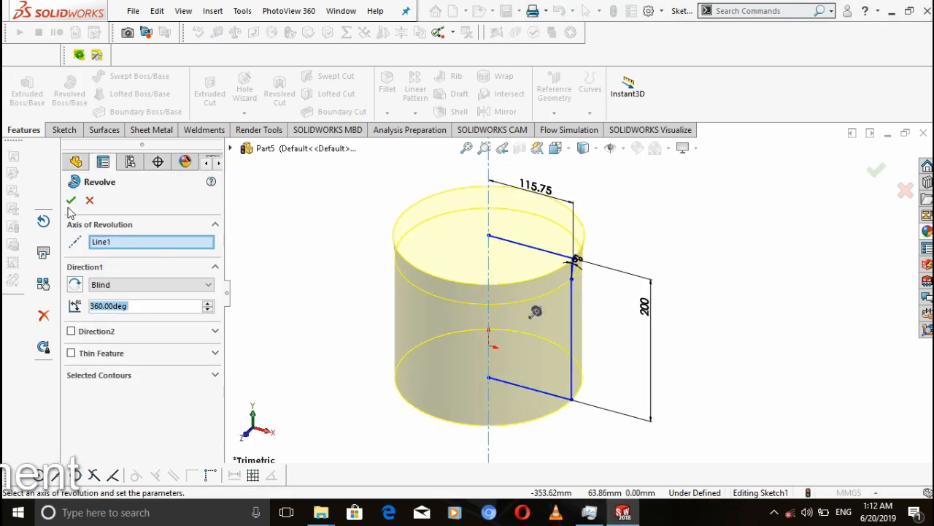
left_click(71, 200)
Shell the revolved body to a 2 mm wall thickness, removing its top face
left_click(458, 112)
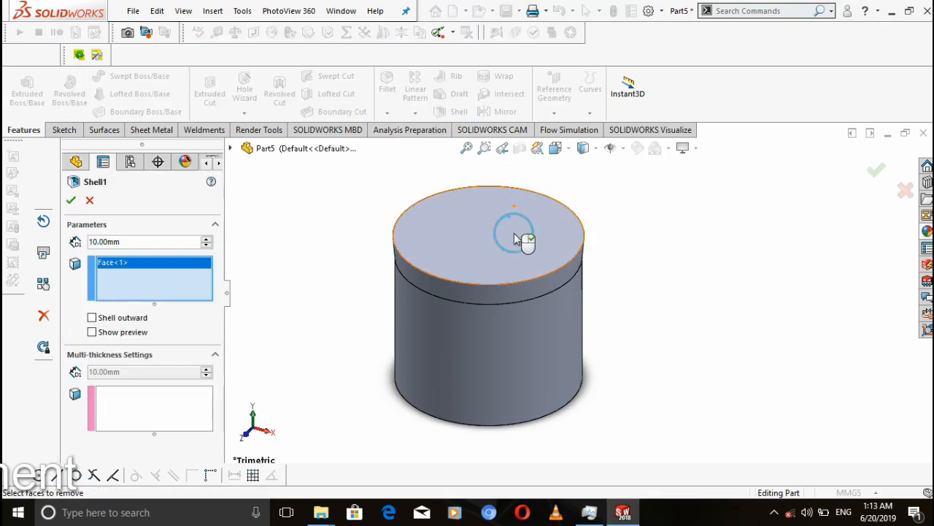
left_click(518, 234)
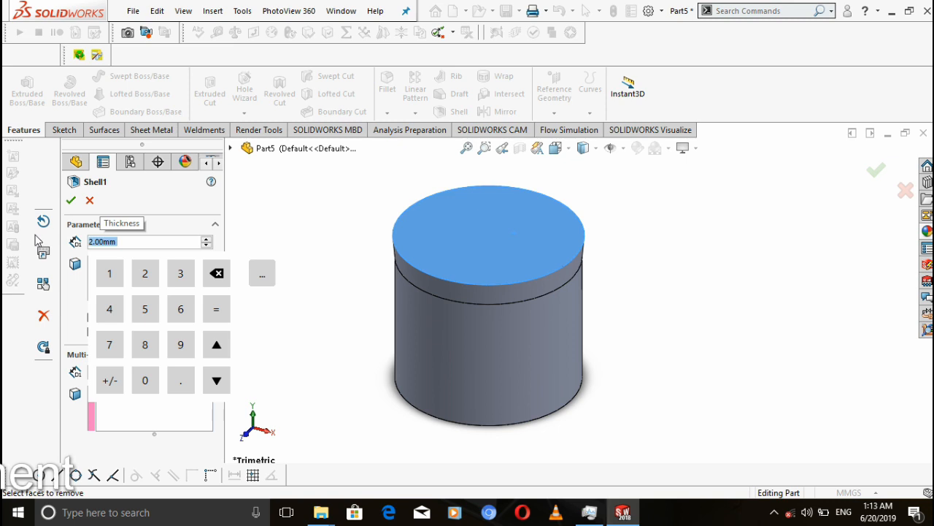
left_click(71, 203)
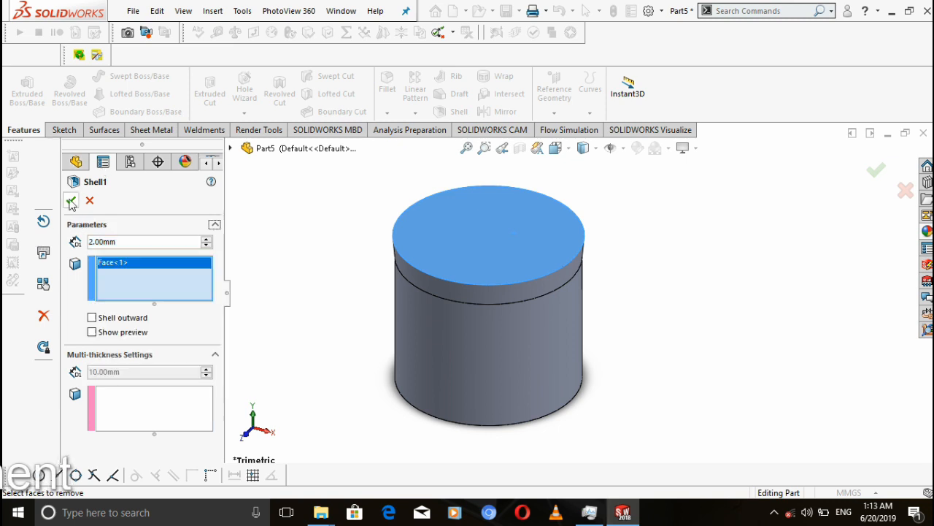
left_click(71, 201)
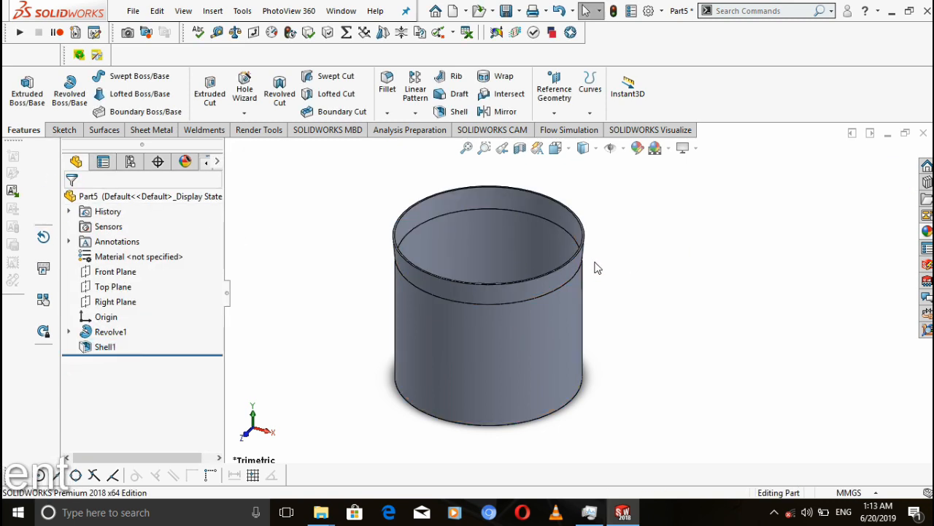
Fillet the outer edge of the cup's bottom face with a 2 mm radius
scroll(597, 268, "down", 5)
scroll(538, 355, "up", 5)
middle_click_drag(538, 354, 814, 269)
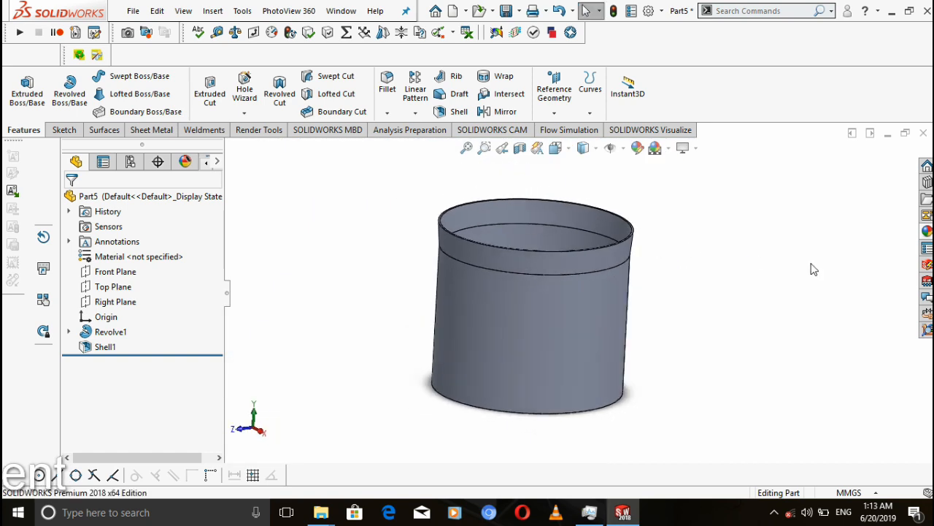
middle_click_drag(650, 346, 276, 237)
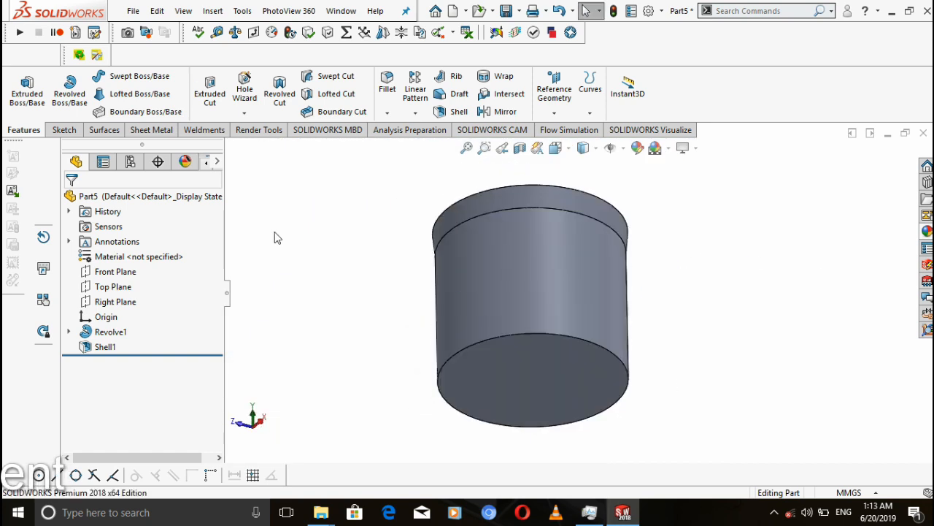
left_click(405, 129)
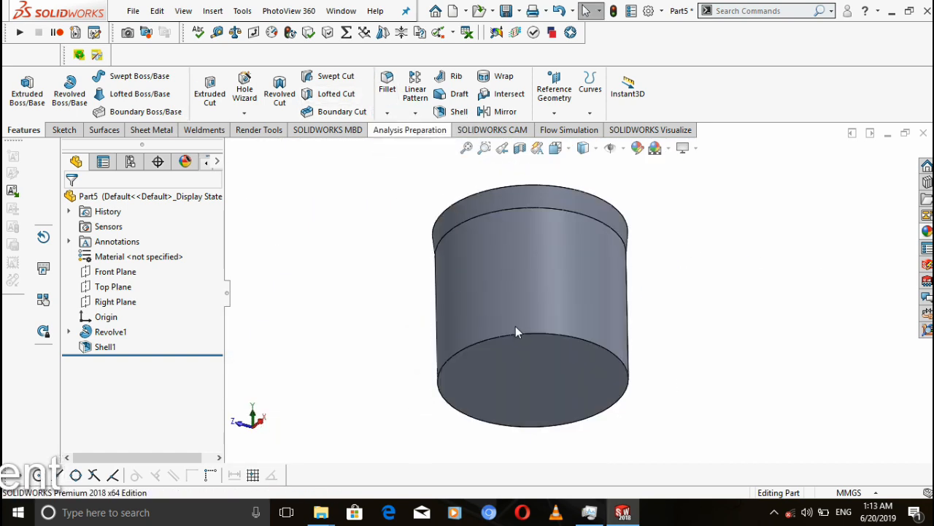
left_click(515, 337)
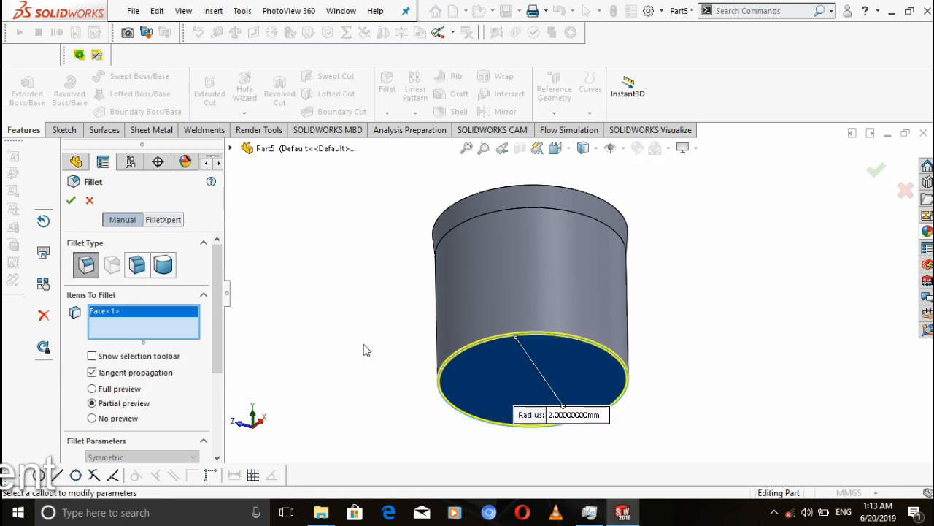
left_click(71, 201)
Apply the translucent plastic appearance from the Clear Plastic category to the cup
middle_click_drag(721, 326, 679, 430)
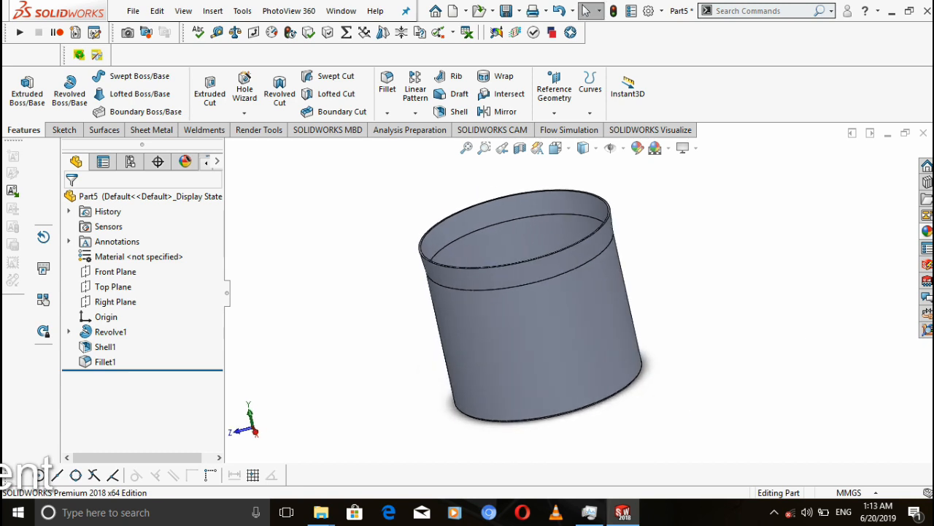
left_click(927, 230)
scroll(803, 217, "down", 1)
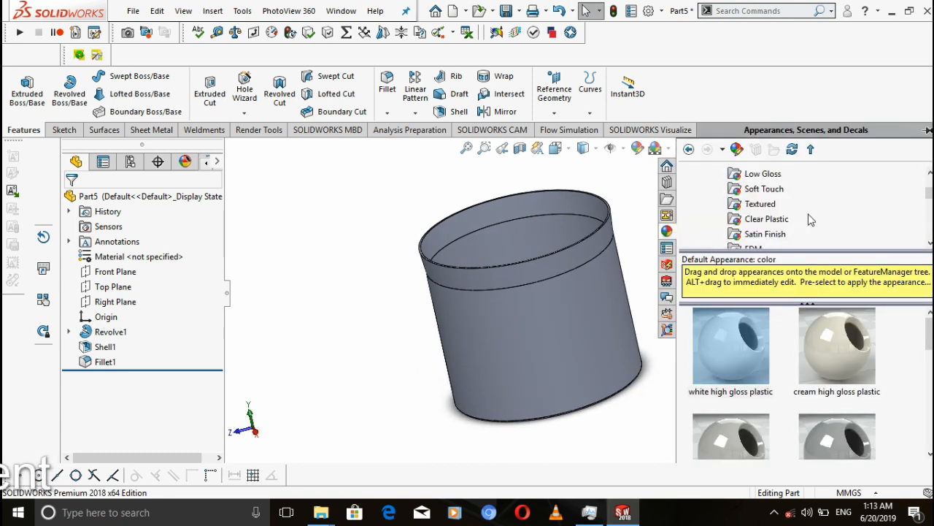
scroll(778, 234, "down", 1)
left_click(766, 219)
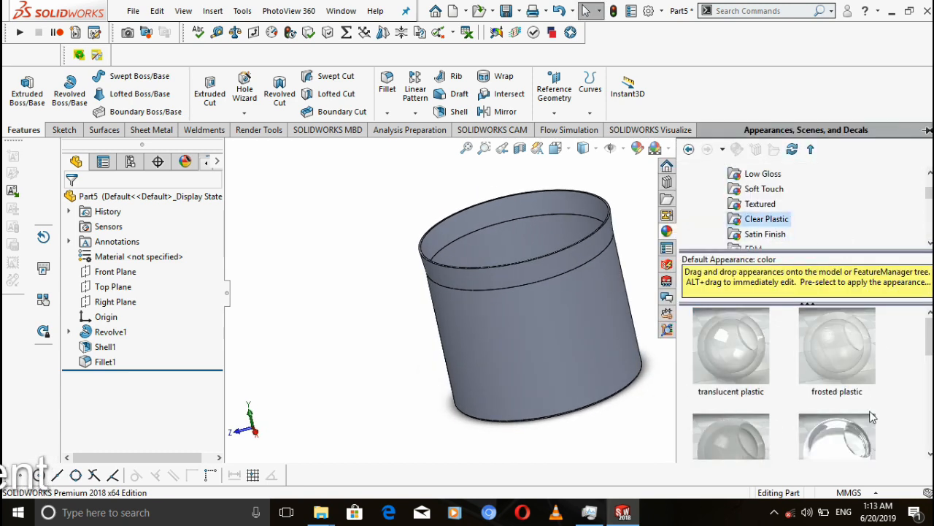
left_click_drag(731, 345, 551, 286)
left_click(580, 308)
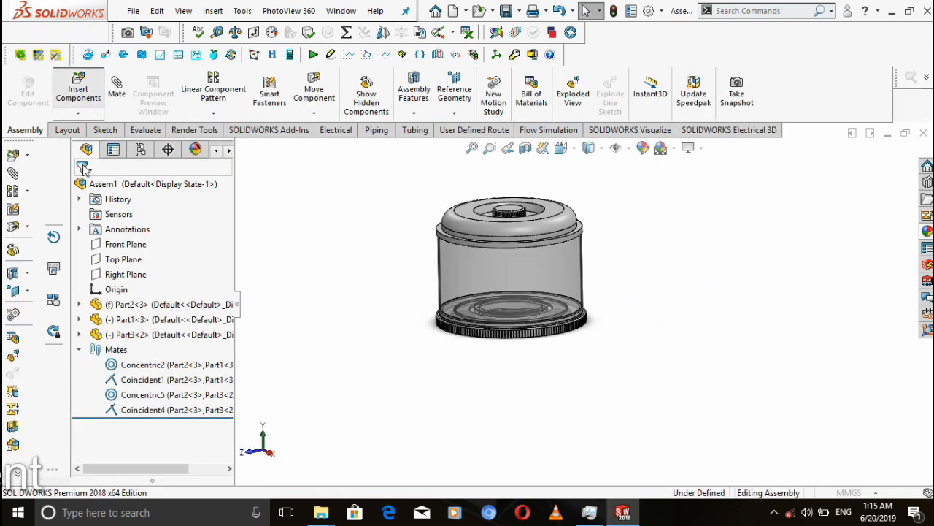
Insert Part4 into the container assembly, placing it below the ribbed ring
left_click(102, 352)
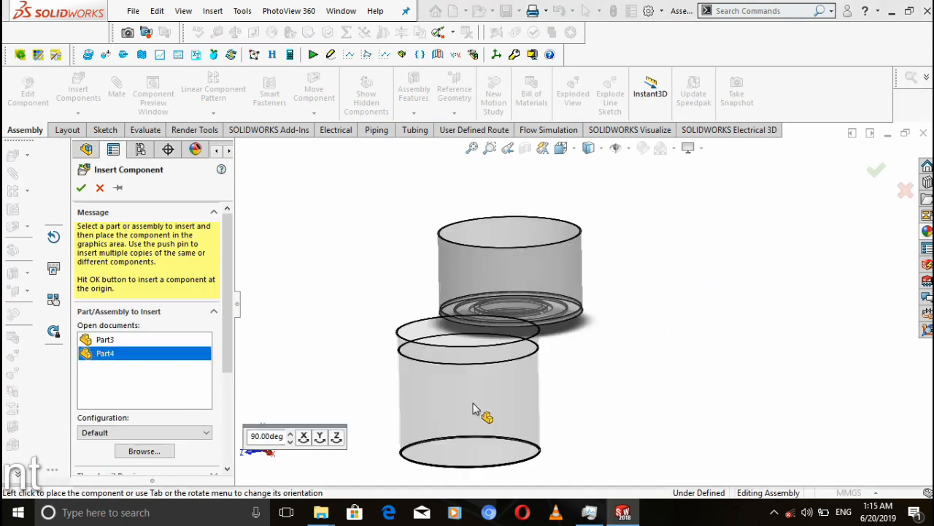
left_click(487, 414)
scroll(533, 372, "down", 3)
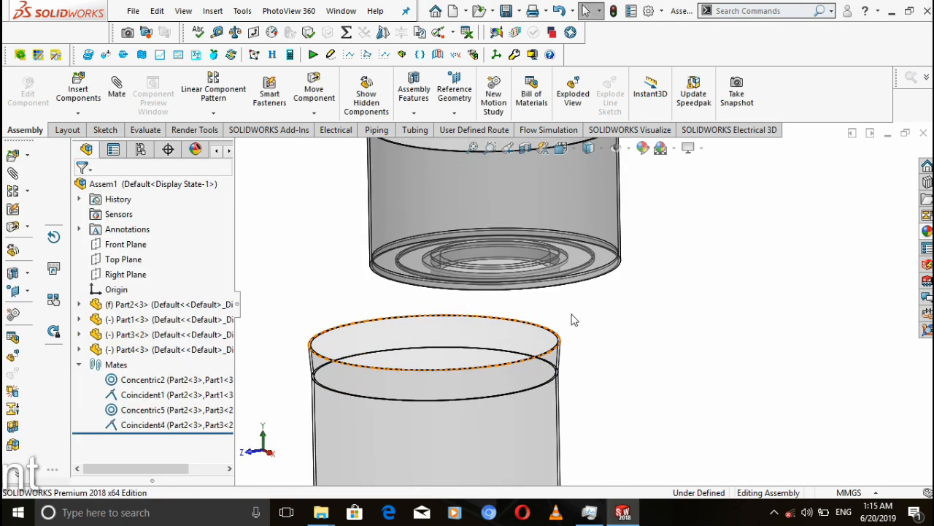
Start a mate with Part4's flared rim face and clear the wrongly picked ring geometry from the selections
left_click(540, 369)
right_click_drag(726, 301, 716, 313)
scroll(668, 265, "down", 5)
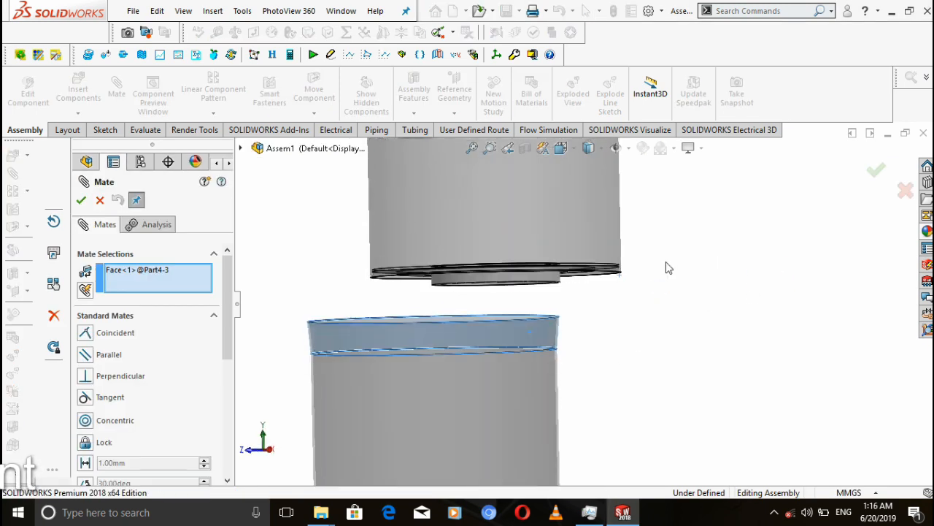
middle_click_drag(637, 257, 604, 276)
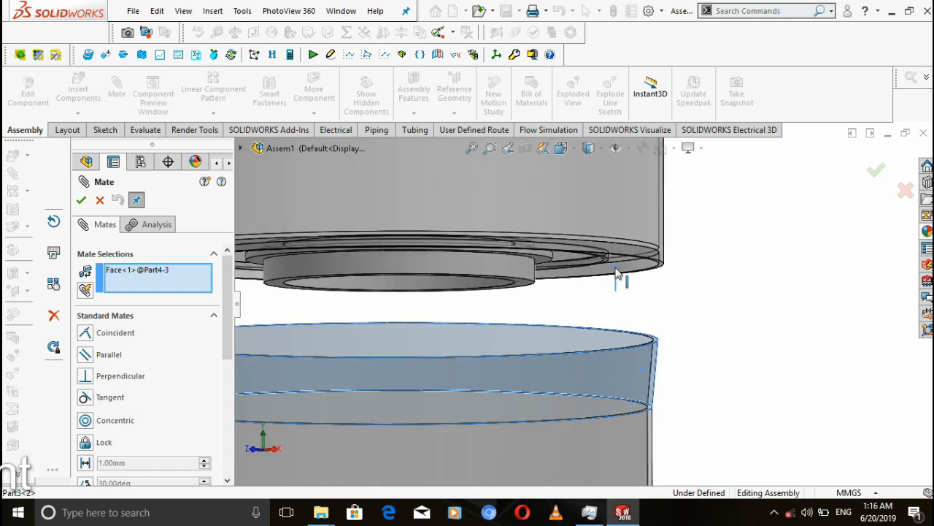
left_click(617, 274)
right_click(149, 278)
left_click(183, 305)
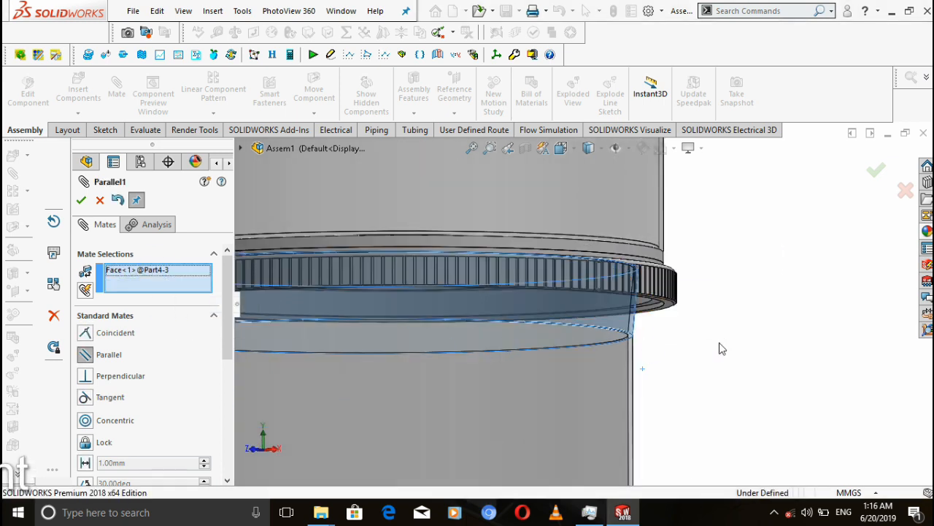
Add a concentric mate between Part4's flared rim face and the circular edge on the underside of the ribbed ring
scroll(654, 300, "down", 2)
scroll(651, 292, "up", 6)
middle_click_drag(660, 311, 659, 280)
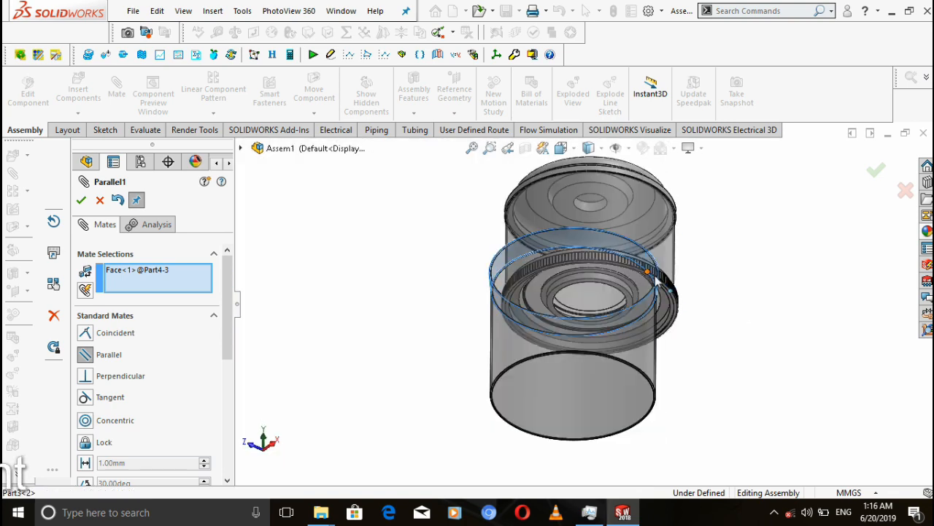
scroll(659, 307, "down", 5)
scroll(629, 328, "down", 4)
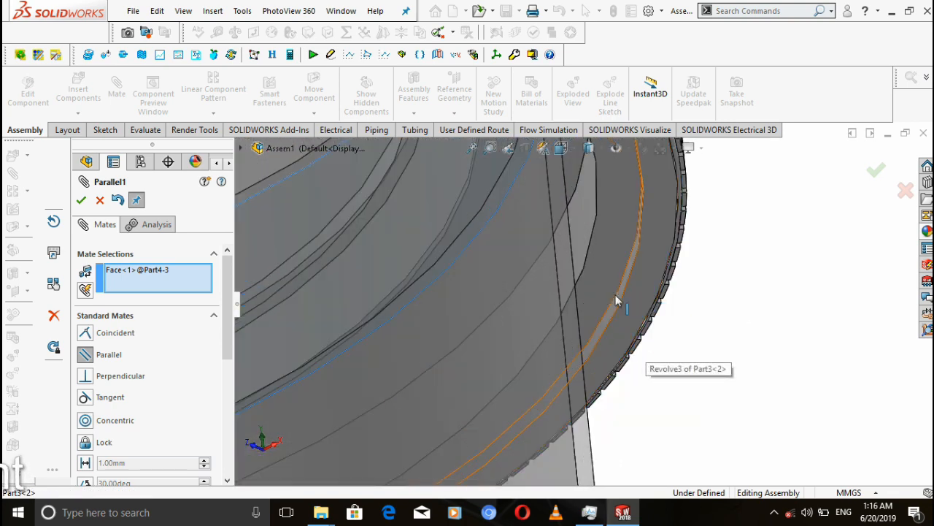
left_click(618, 313)
scroll(652, 246, "up", 6)
middle_click_drag(652, 247, 653, 300)
key("f")
left_click(100, 203)
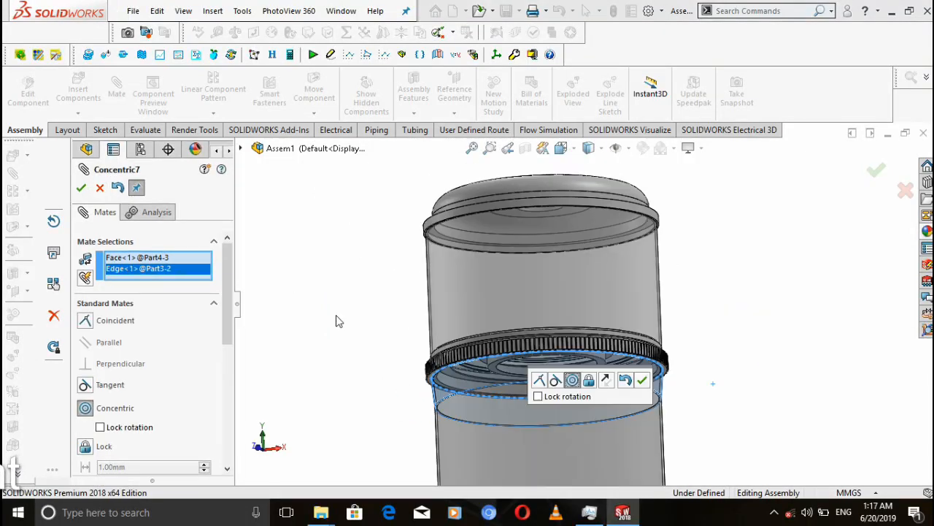
left_click(81, 187)
left_click(80, 188)
scroll(551, 312, "up", 3)
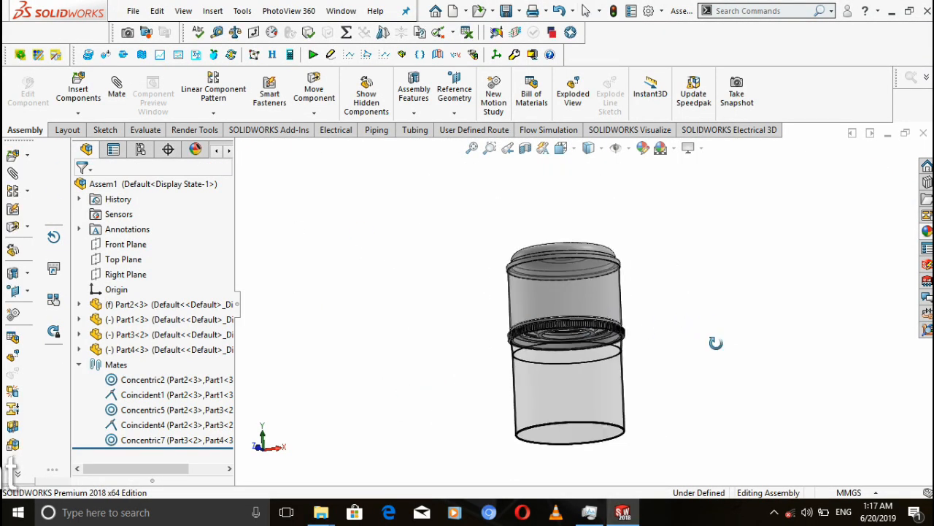
middle_click_drag(715, 343, 720, 382)
scroll(639, 383, "down", 3)
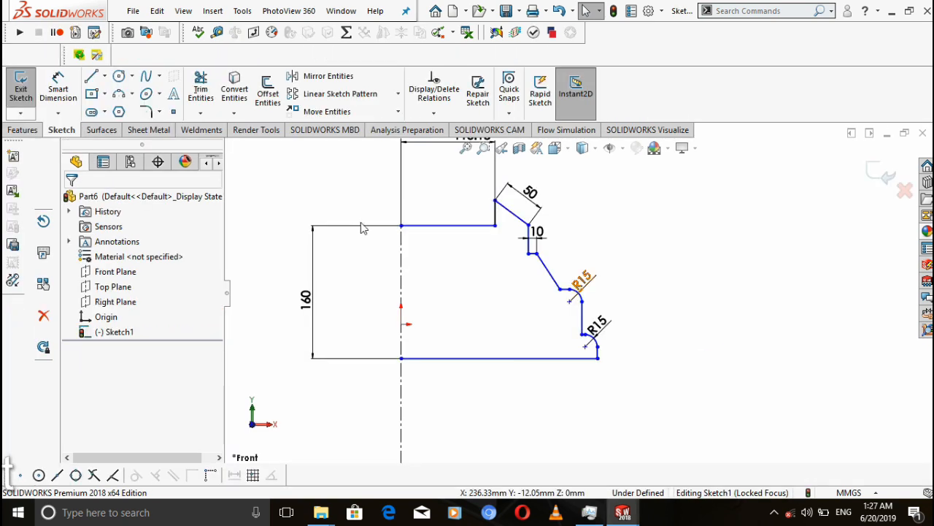
Revolve the stepped profile in Part6 360 degrees around its vertical centerline, accepting automatic closure of the open sketch
left_click(23, 129)
left_click(69, 91)
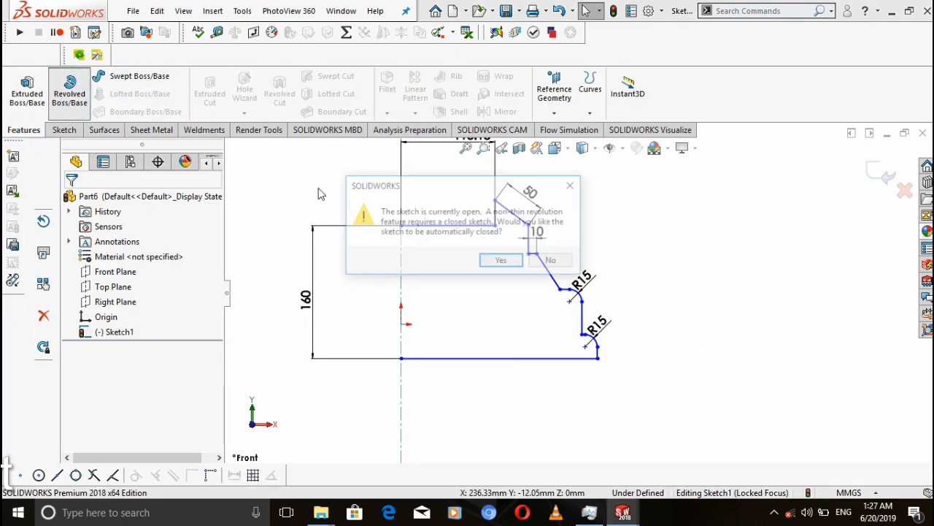
left_click(498, 262)
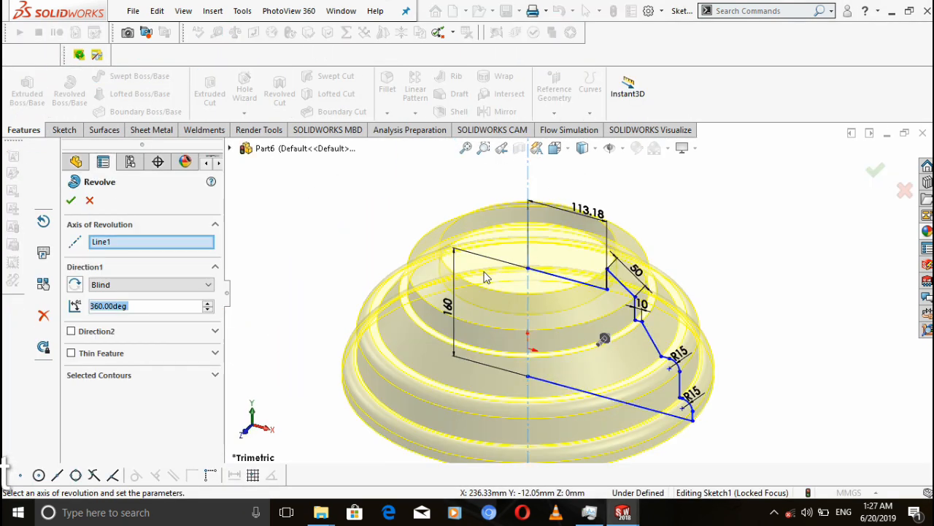
left_click(71, 199)
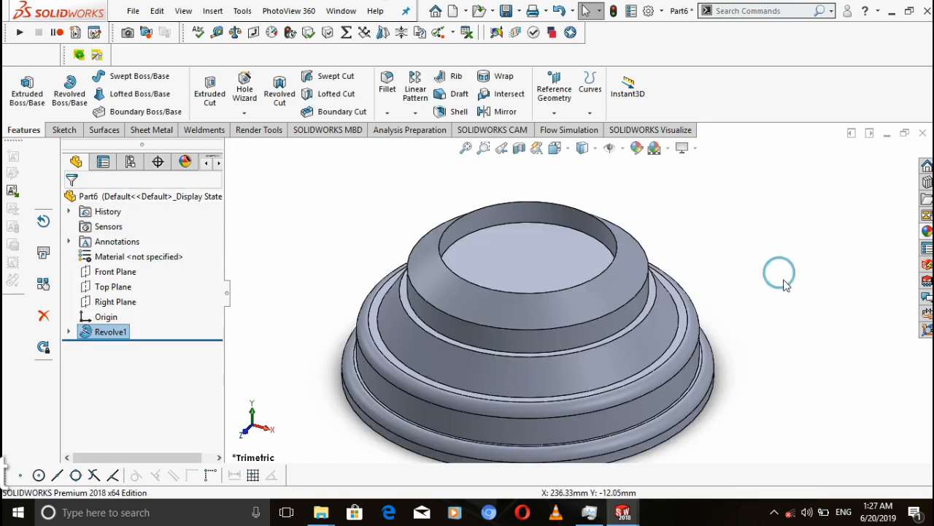
Shell the revolved stepped body to a 2 mm wall thickness, removing its flat bottom face
mouse_move(778, 271)
middle_mouse_down()
mouse_move(691, 257)
mouse_move(691, 213)
middle_mouse_up()
scroll(572, 343, "down", 3)
left_click(597, 307)
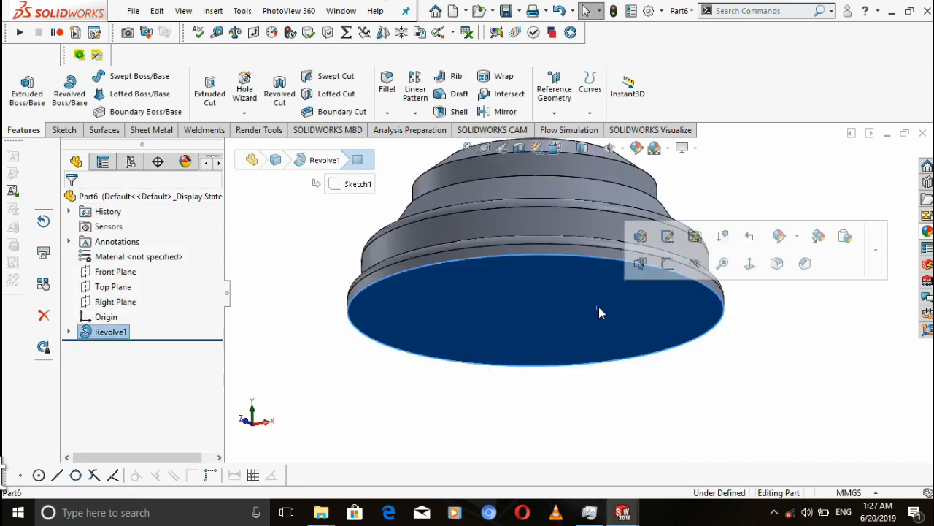
left_click(458, 111)
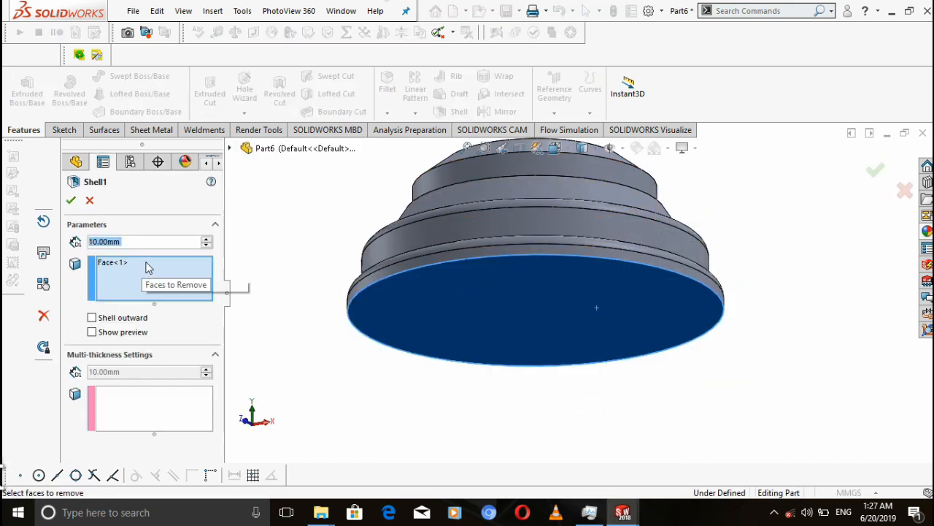
type("2")
key("Return")
left_click(71, 200)
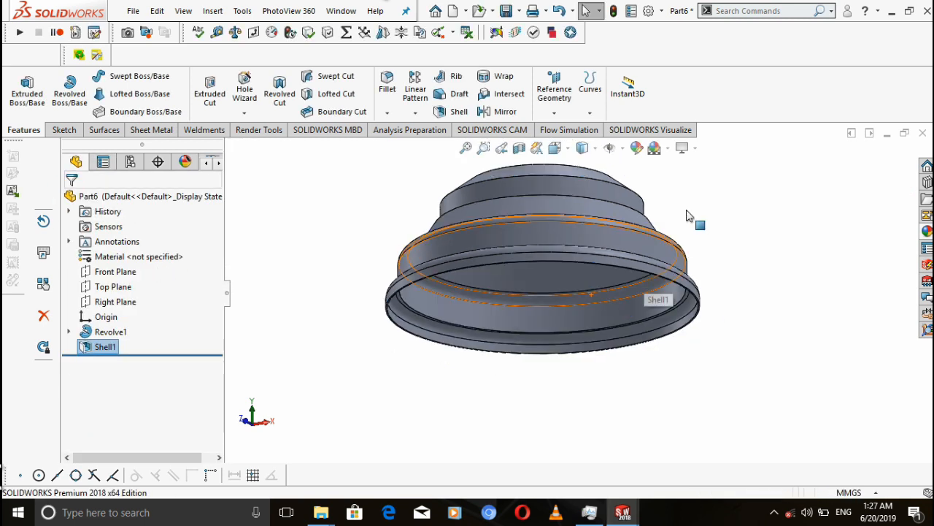
middle_click_drag(692, 215, 818, 255)
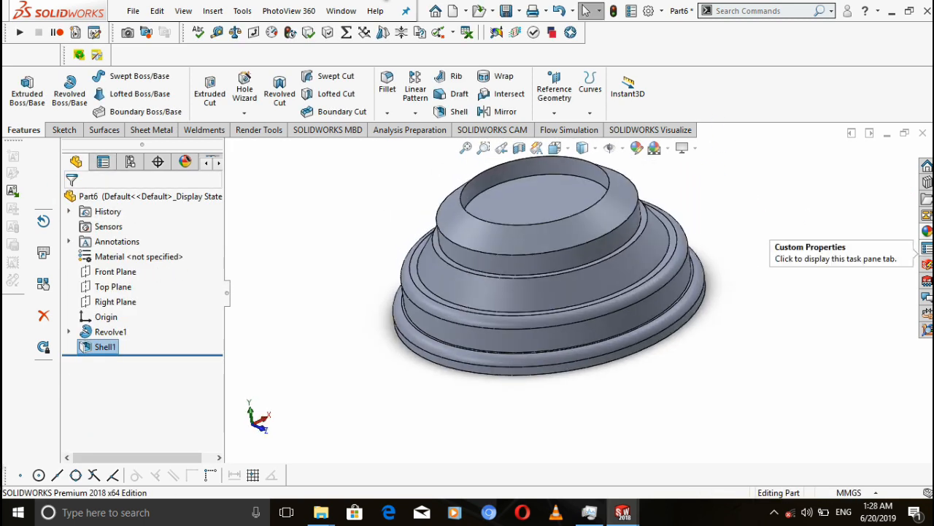
left_click(927, 230)
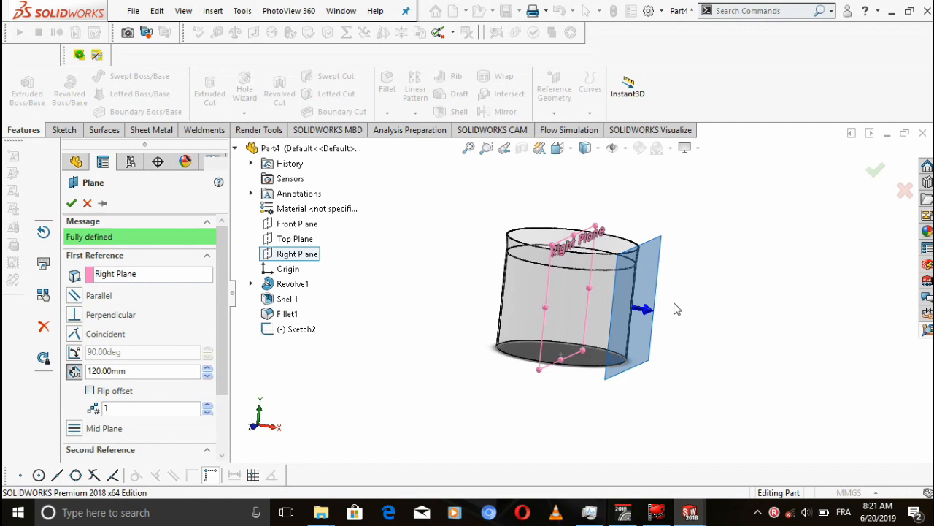
Create a reference plane in Part4 offset 110 mm from the Right Plane
key("space")
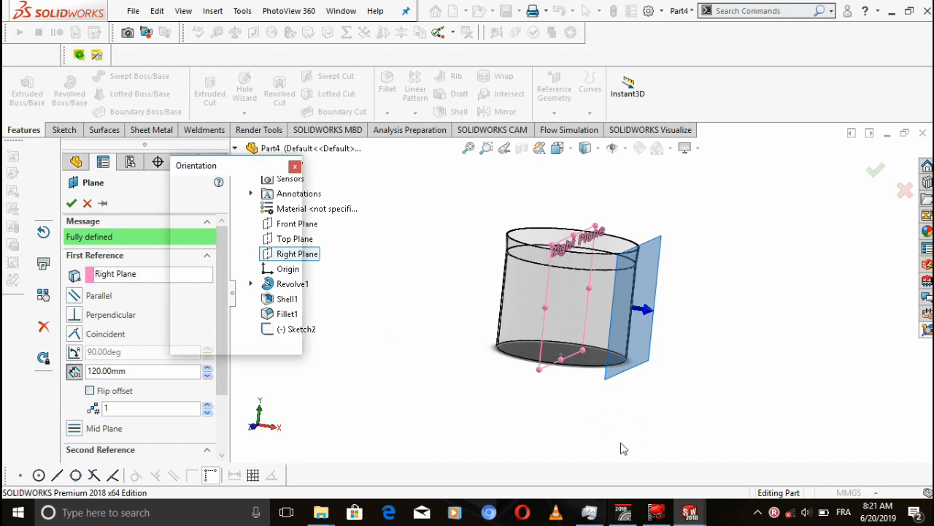
left_click(459, 338)
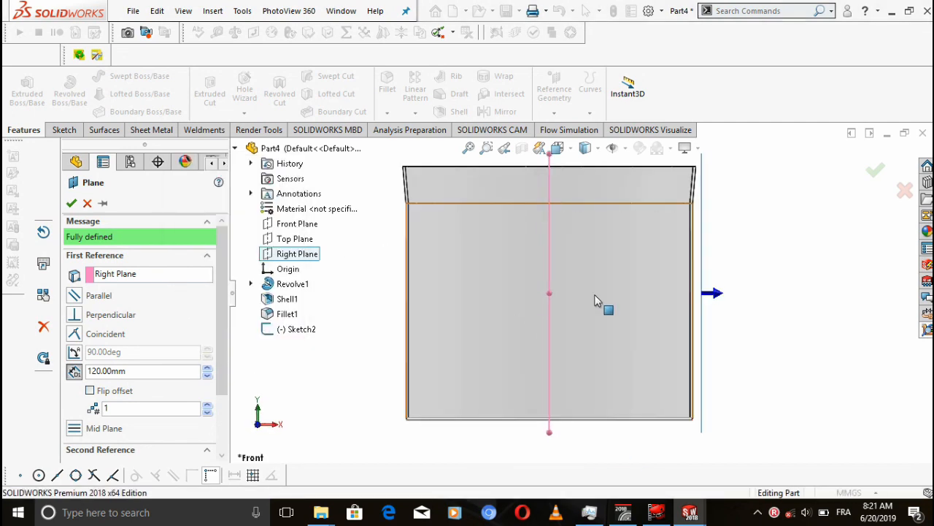
left_click(208, 375)
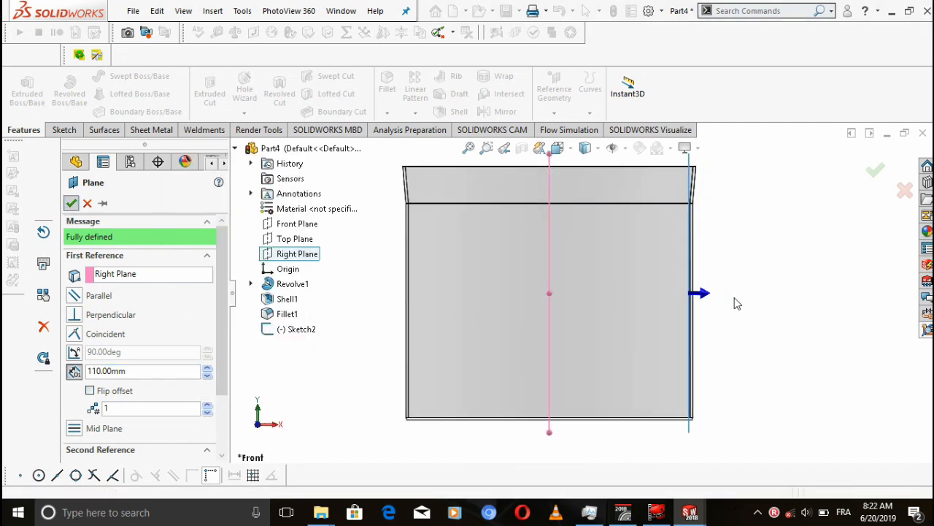
key("Return")
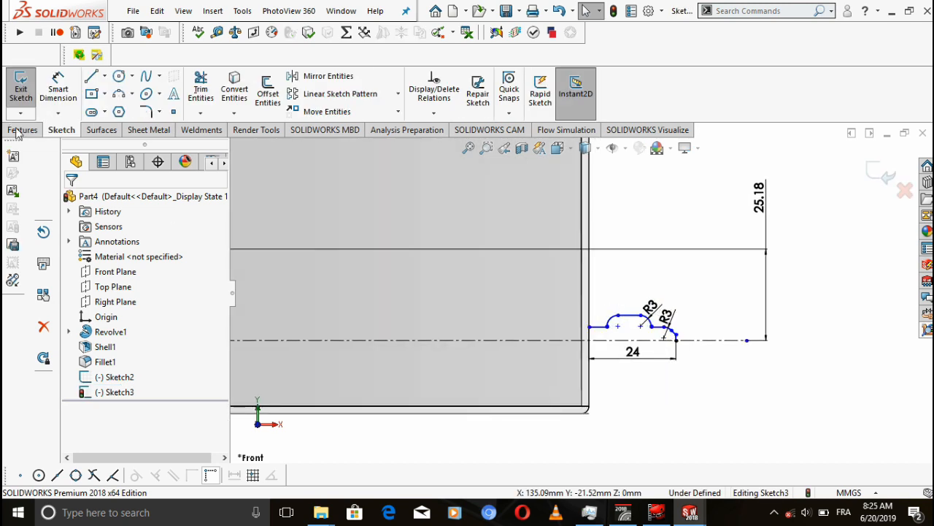
Revolve the 24 mm long spout profile 360 degrees around its horizontal centerline, accepting automatic closure of the open sketch
left_click(23, 129)
left_click(70, 91)
left_click(501, 259)
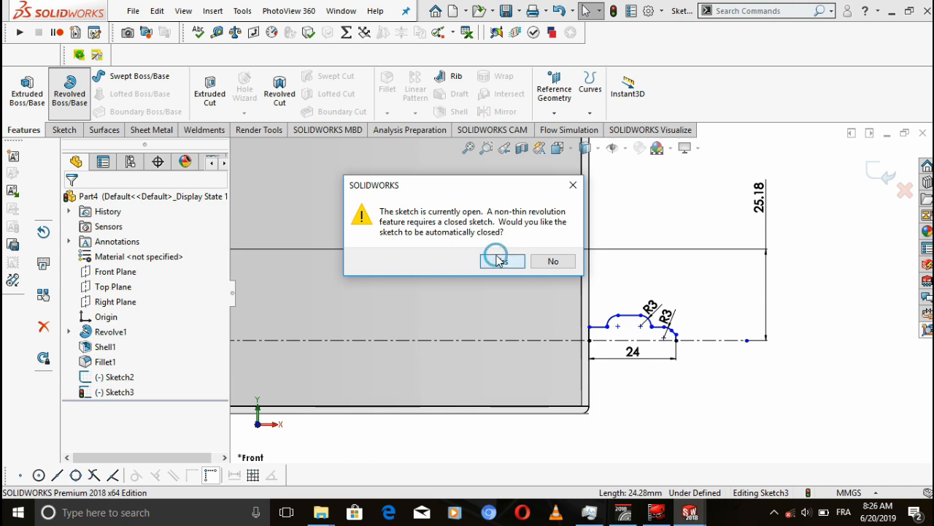
left_click(498, 257)
scroll(685, 361, "down", 2)
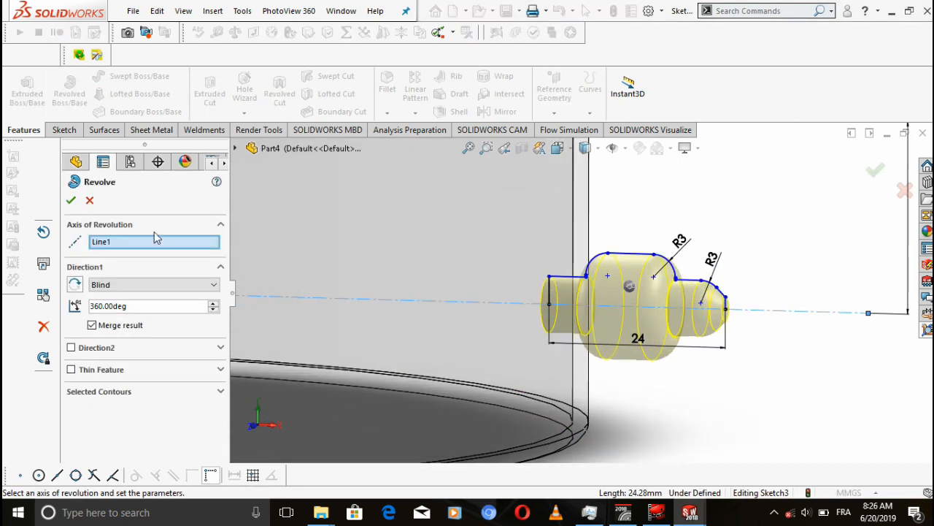
left_click(69, 200)
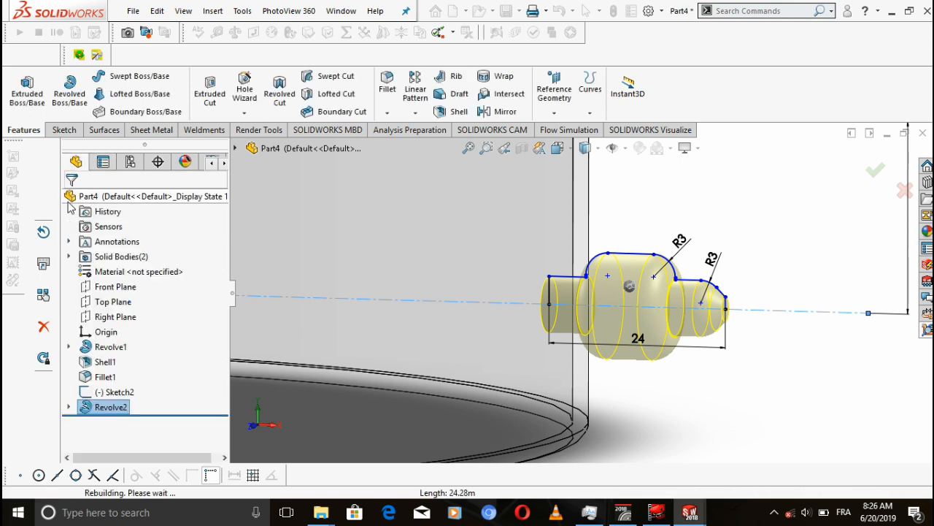
Shell the spout body to a 2 mm wall thickness, removing its small outer end face
scroll(730, 386, "down", 6)
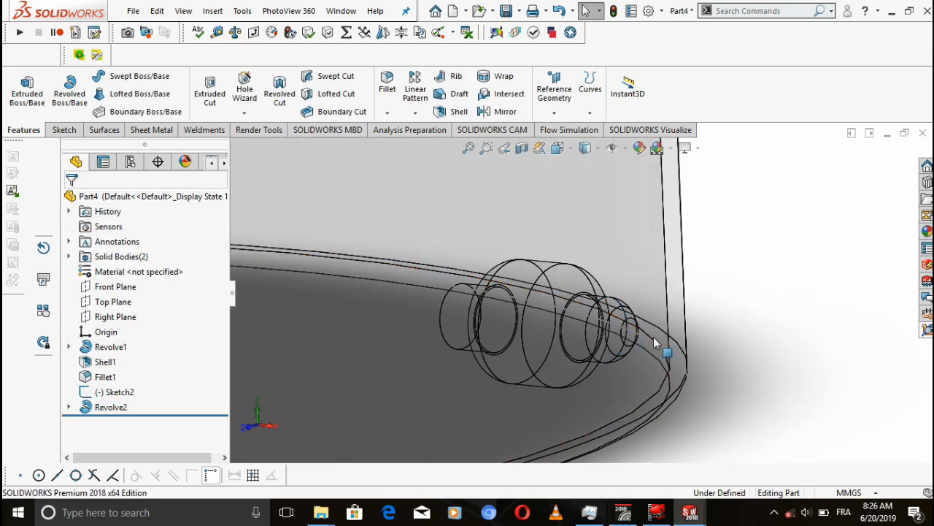
left_click(629, 333)
left_click(459, 111)
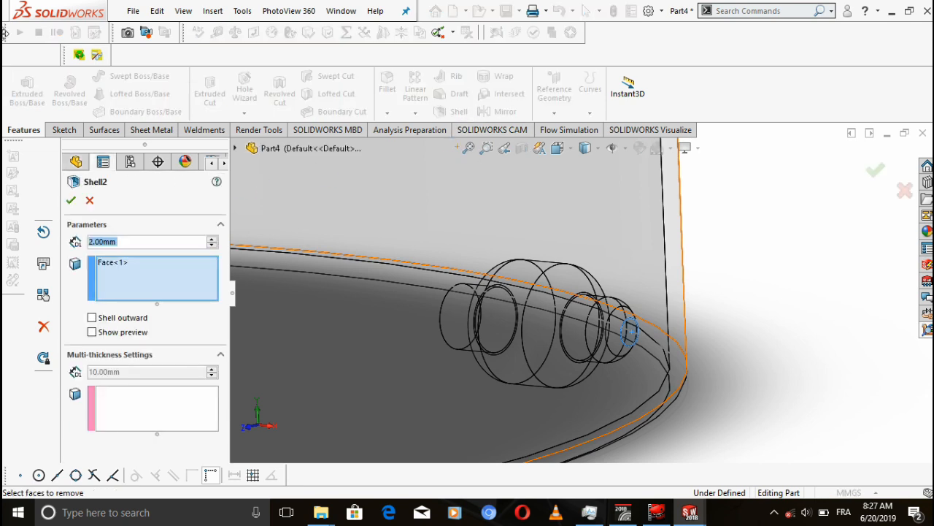
left_click(71, 200)
scroll(694, 319, "up", 8)
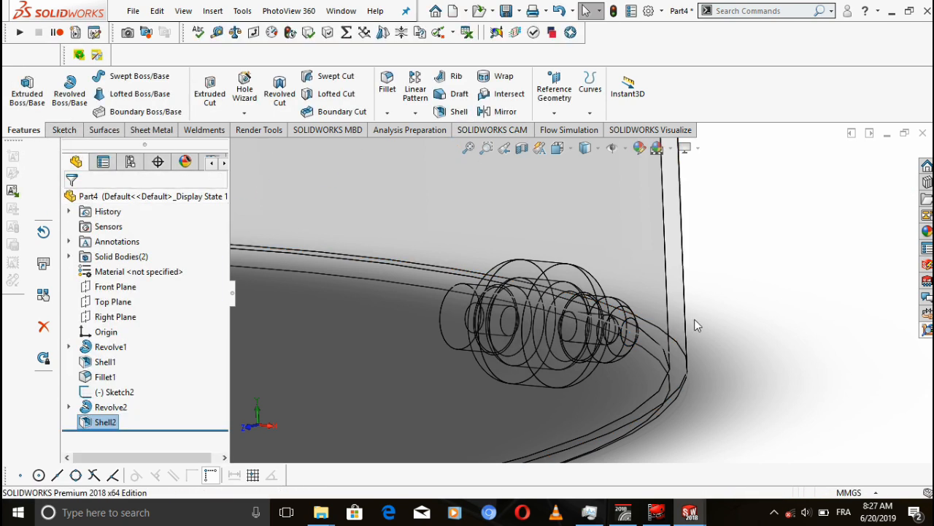
middle_click_drag(699, 320, 599, 300)
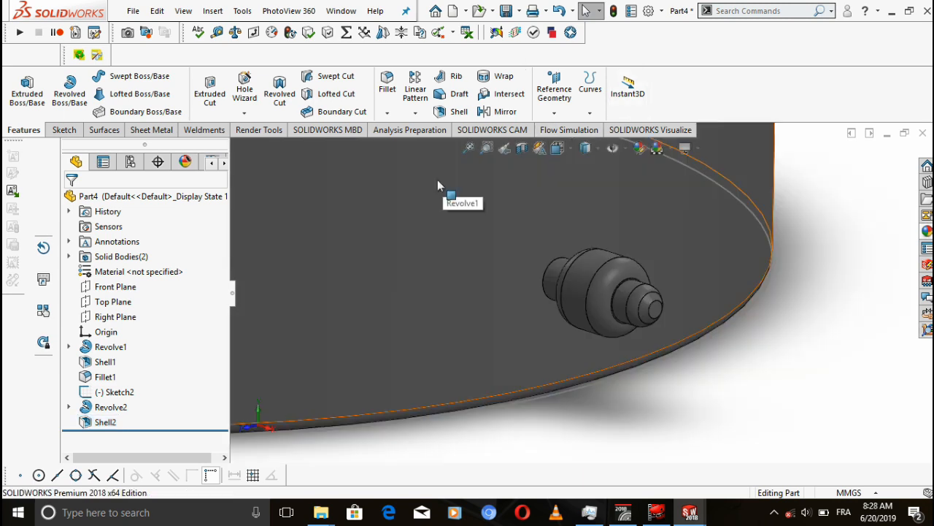
Create a reference plane through the spout, parallel to the Right Plane and offset 120 mm from it
left_click(554, 114)
left_click(553, 125)
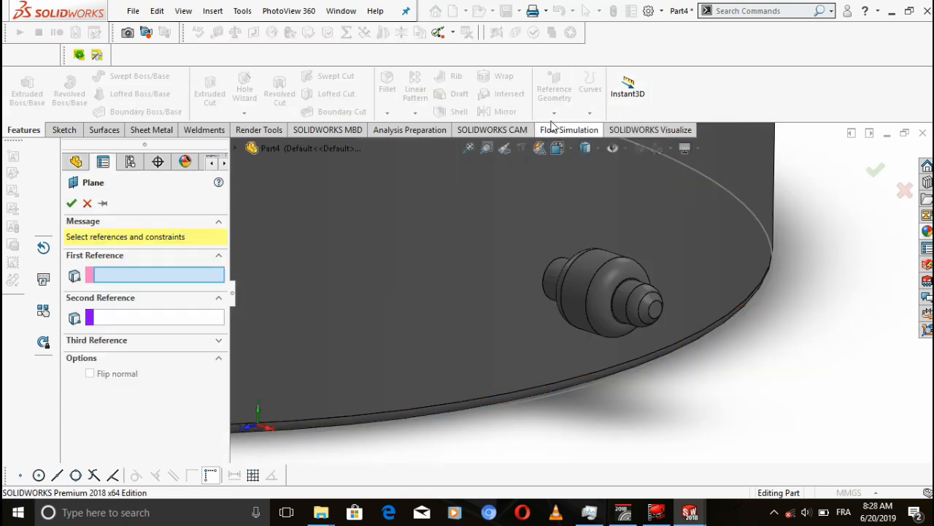
left_click(236, 149)
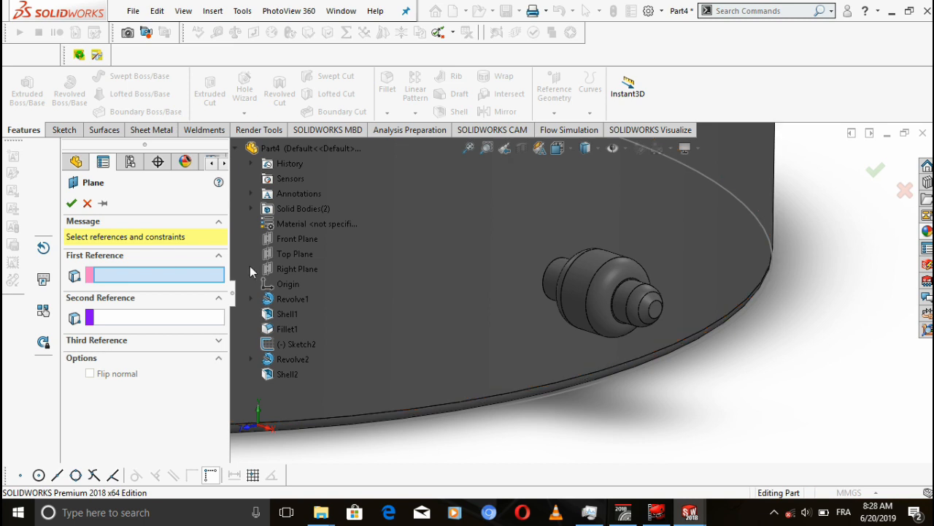
scroll(494, 317, "up", 5)
left_click(294, 268)
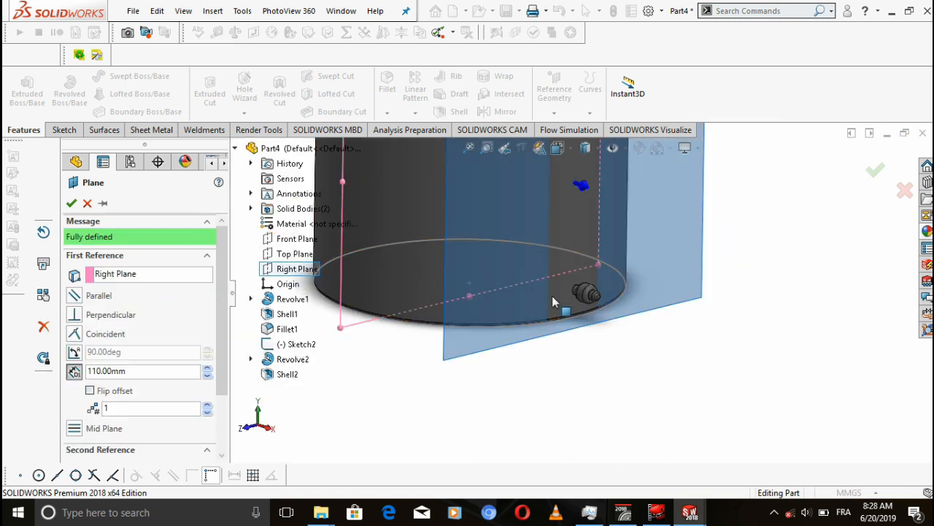
scroll(552, 302, "up", 5)
key("space")
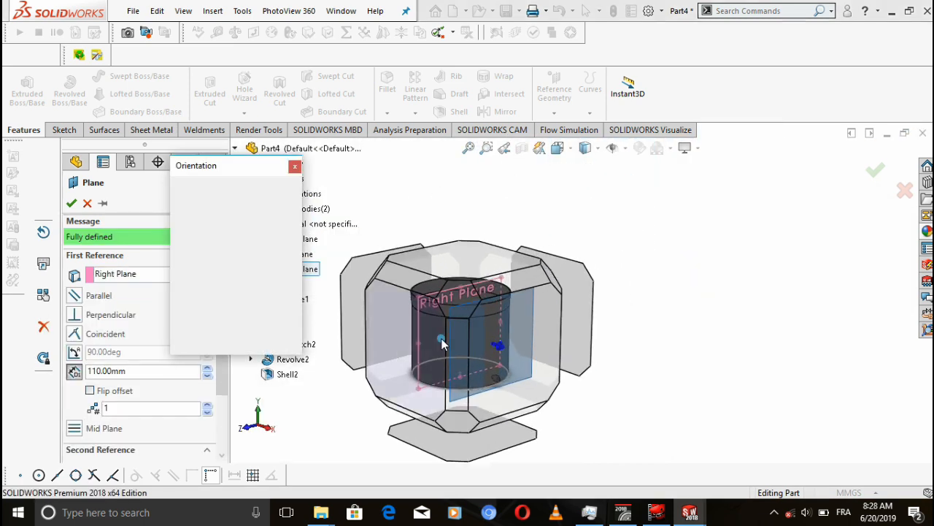
left_click(441, 343)
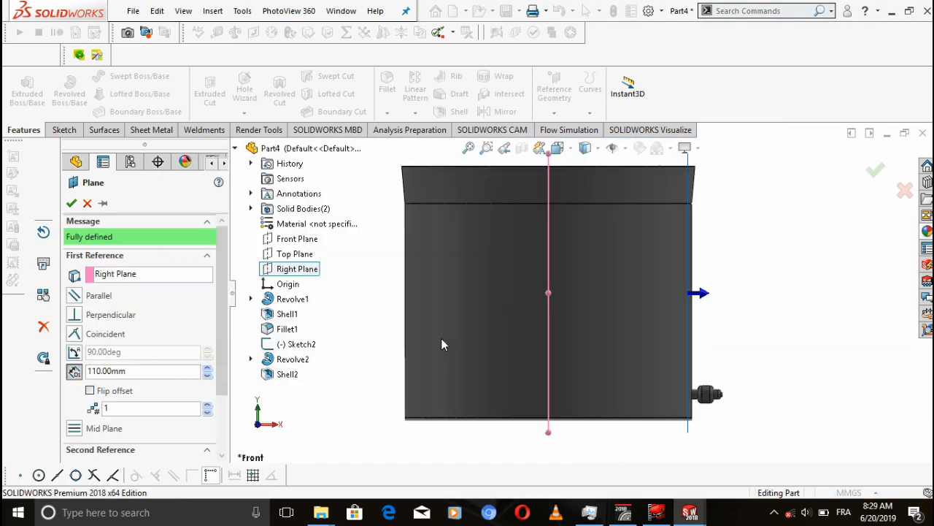
left_click(208, 368)
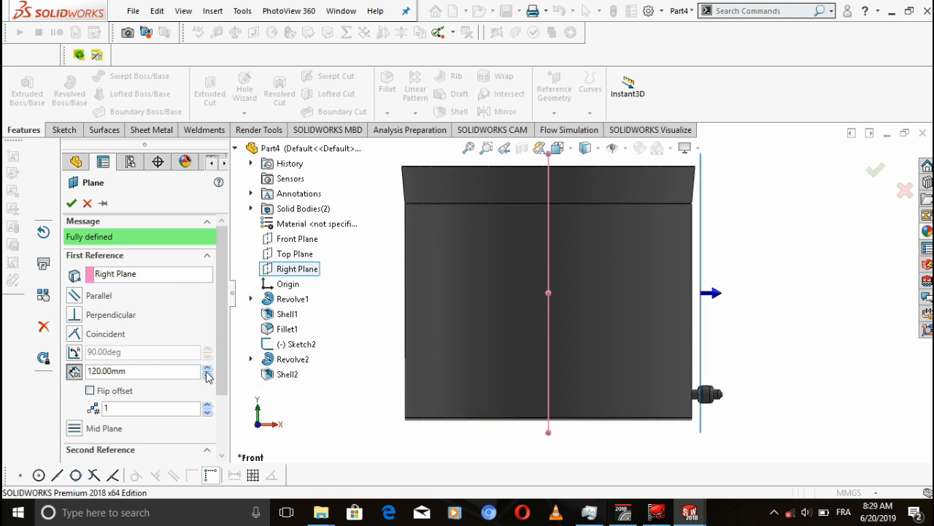
middle_click_drag(755, 357, 706, 358)
right_click(721, 356)
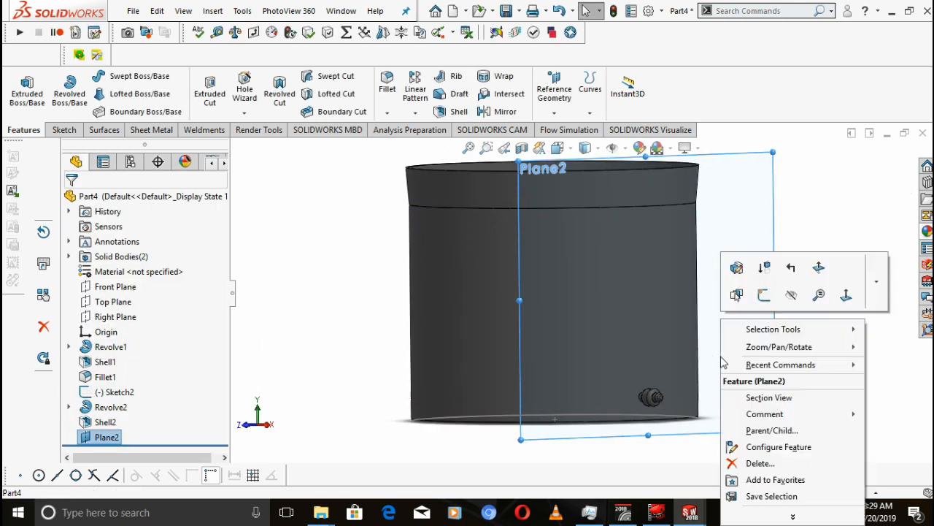
left_click(839, 294)
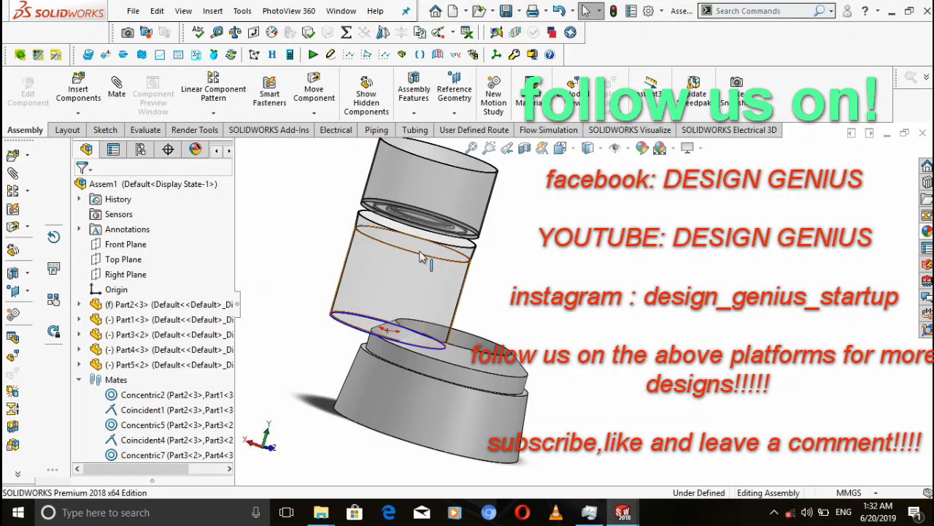
Add a coincident mate between the recess floor of Part5 and the bottom circular edge of the translucent cup
middle_click_drag(482, 334, 461, 346)
left_click(425, 341)
left_click(117, 87)
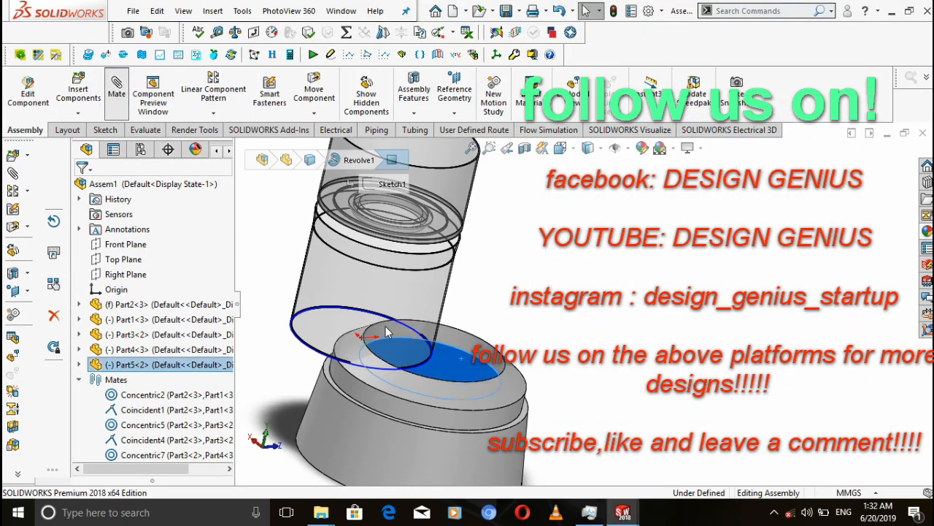
scroll(354, 334, "down", 3)
left_click(349, 335)
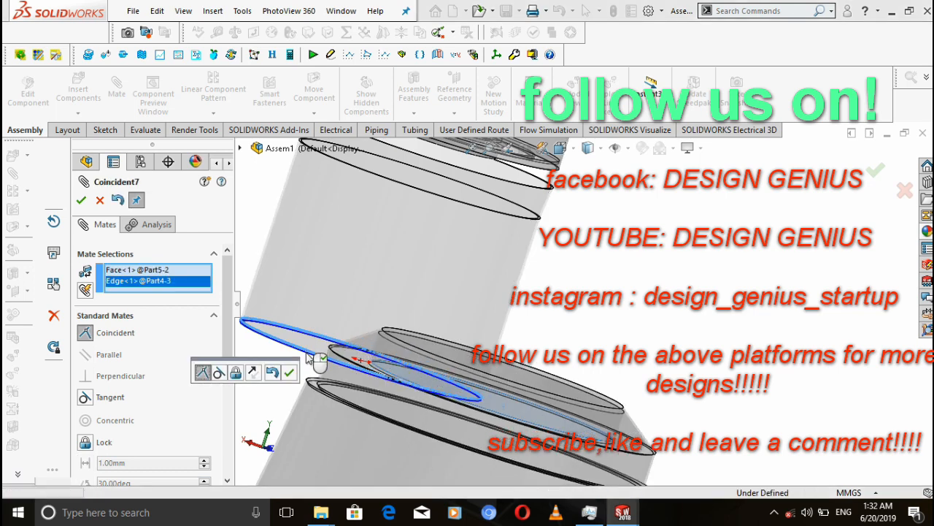
left_click(289, 372)
Set up a concentric mate between the cup's cylindrical wall and the inner wall of Part5's recess
left_click(470, 301)
middle_click_drag(471, 301, 553, 337)
left_click(552, 331)
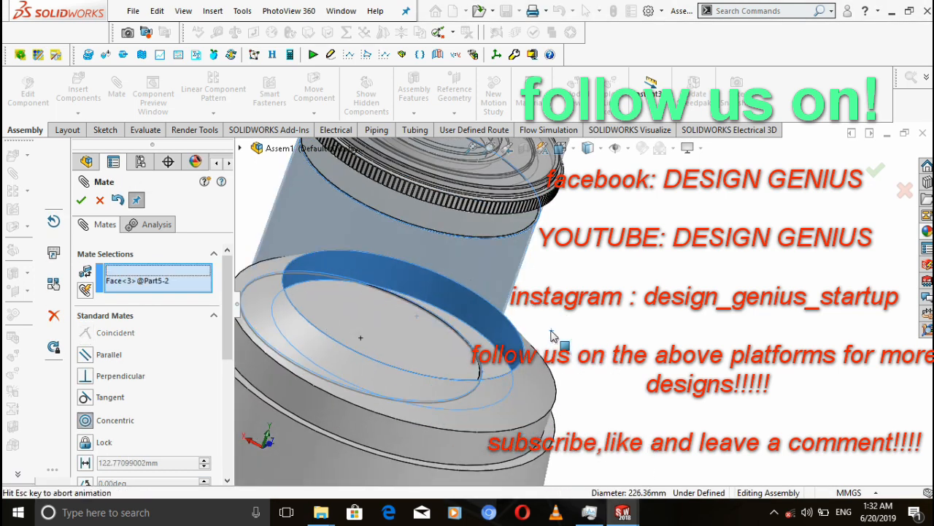